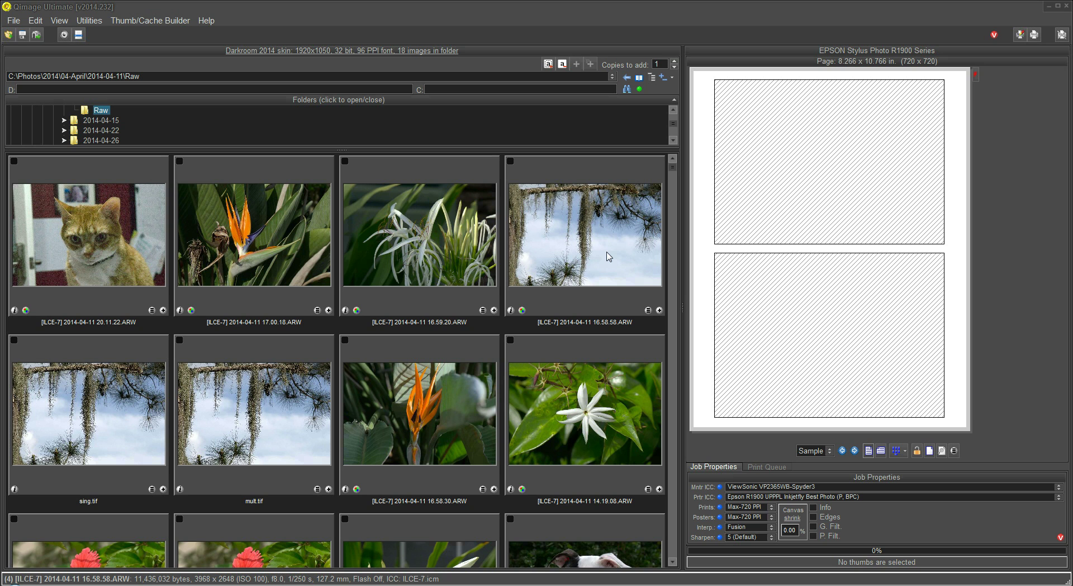
Select the hanging-moss tree photo 16.58.58.ARW in the Raw folder's thumbnails.
left_click(649, 313)
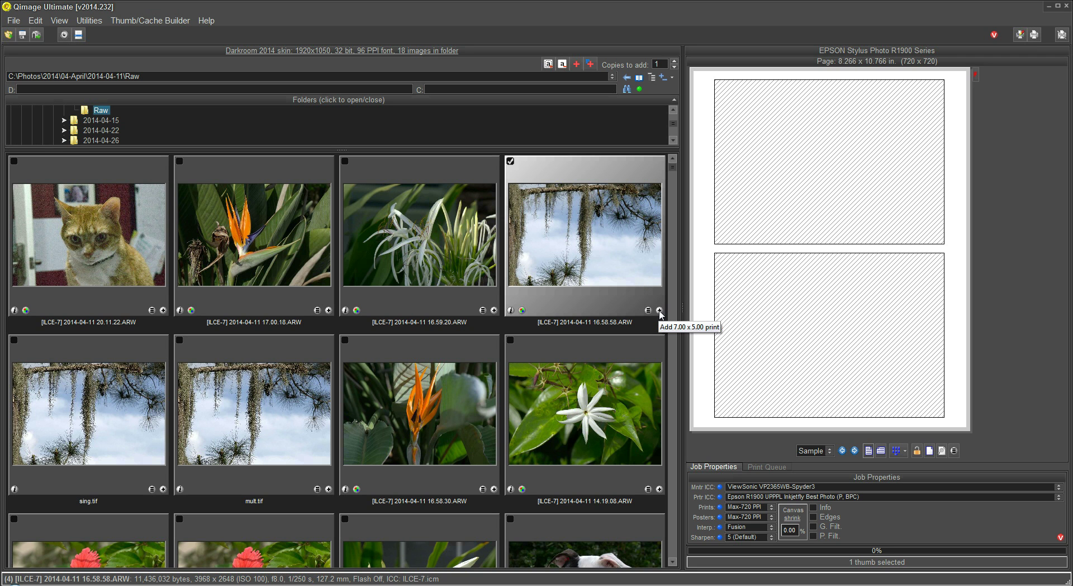
Place the moss and white lily photos as 7x5 prints, then select thumbnails 16.58.30 and 14.19.08.
left_click(660, 310)
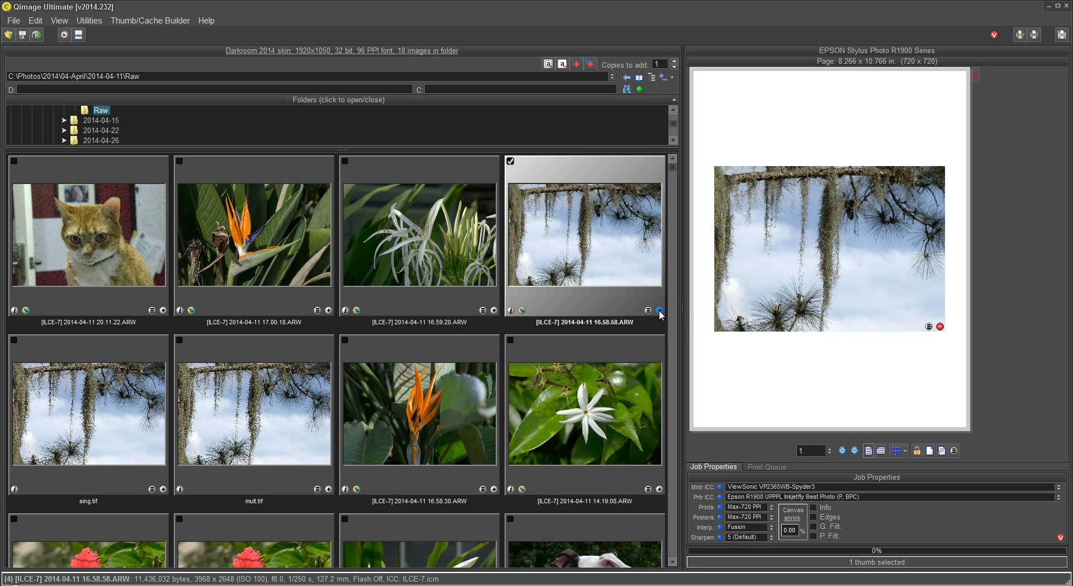
left_click(494, 311)
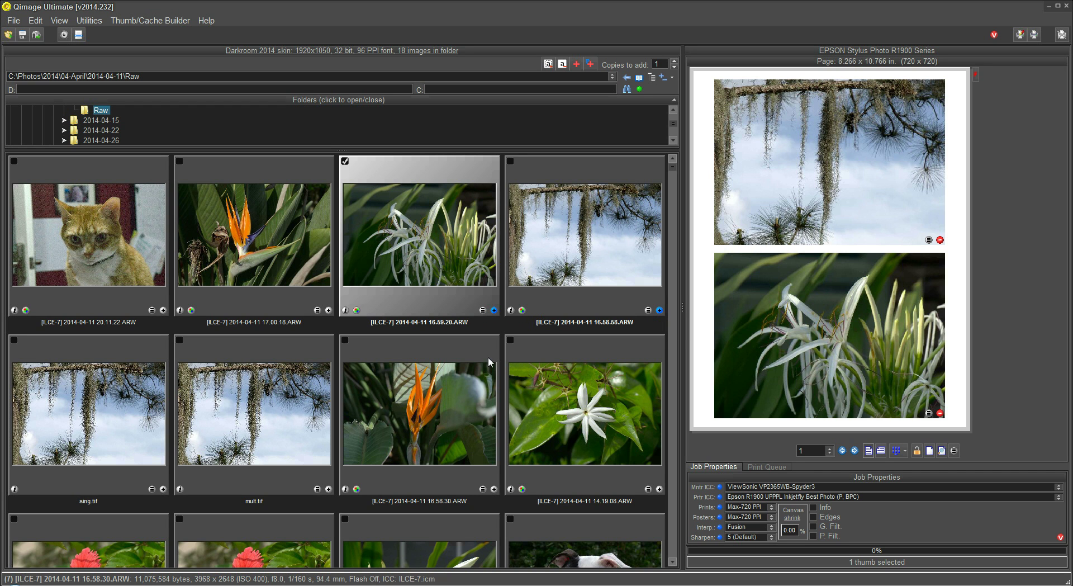
left_click(470, 354)
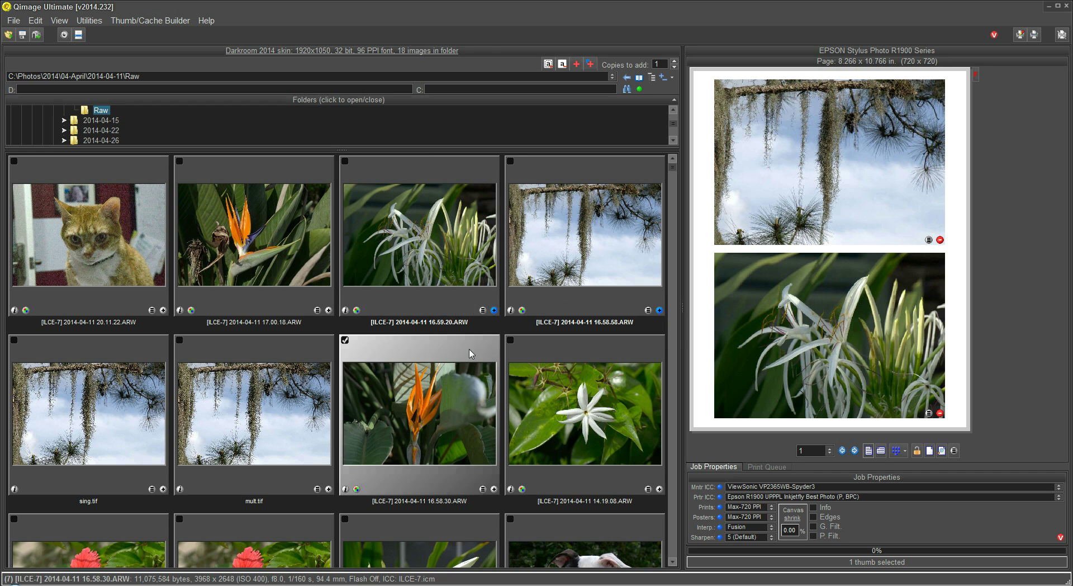
left_click(533, 352, "ctrl")
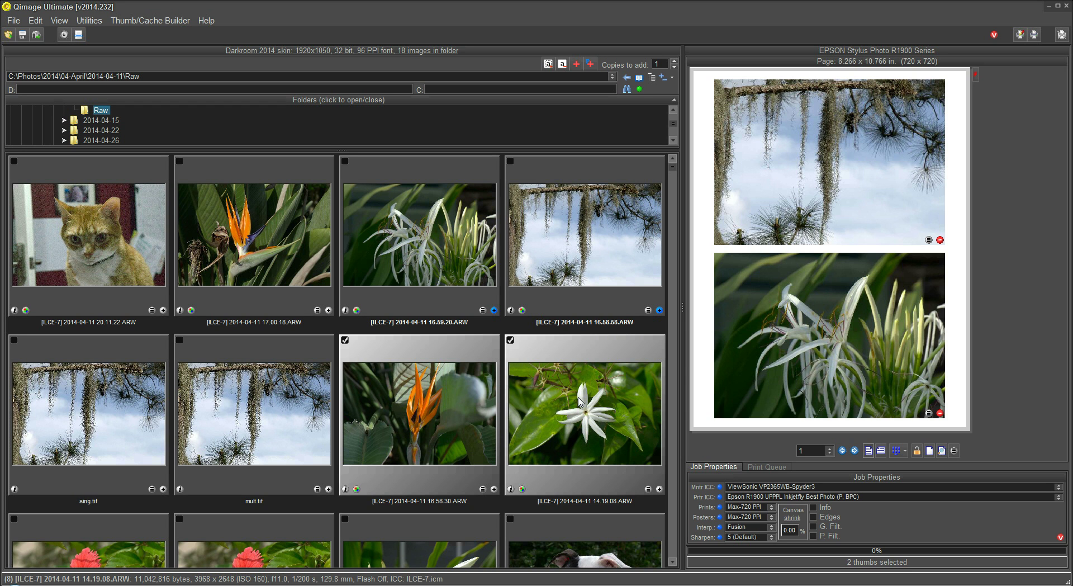
Step the print size from 4x6 down to 2.00 x 3.00 and place both selected photos.
left_click(649, 489)
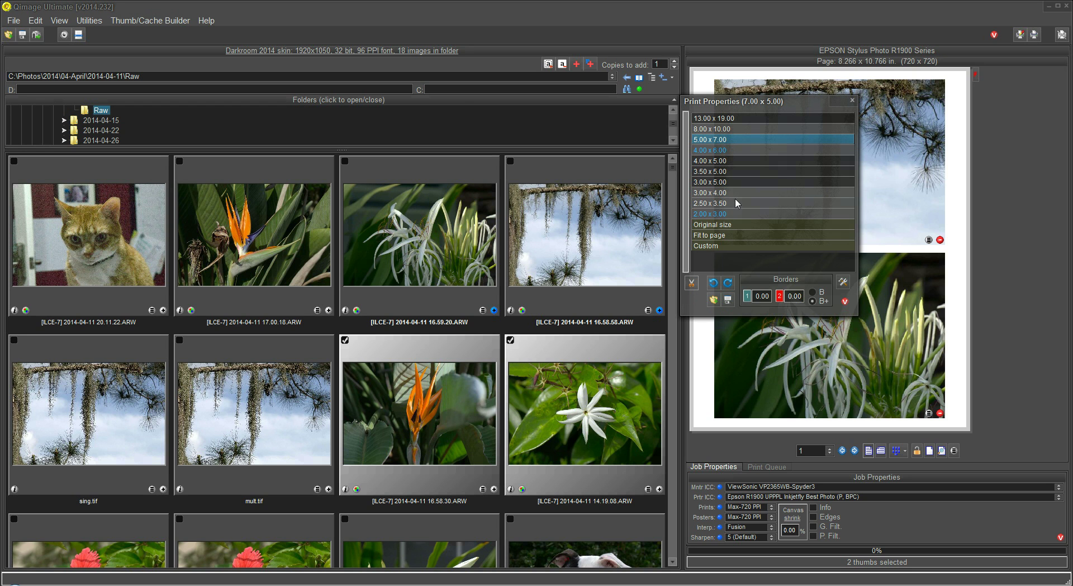
left_click(714, 152)
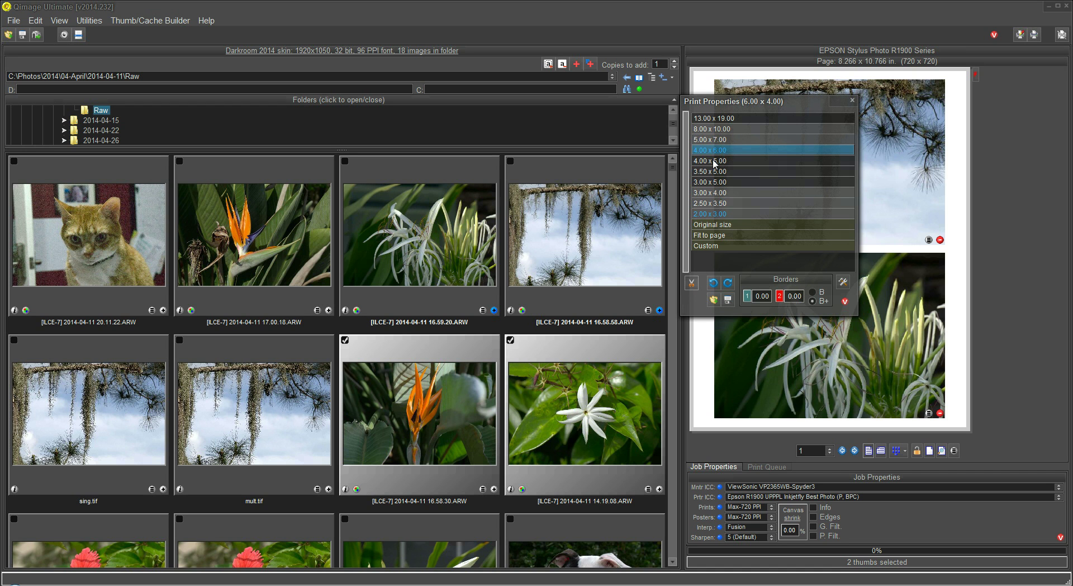
left_click(714, 161)
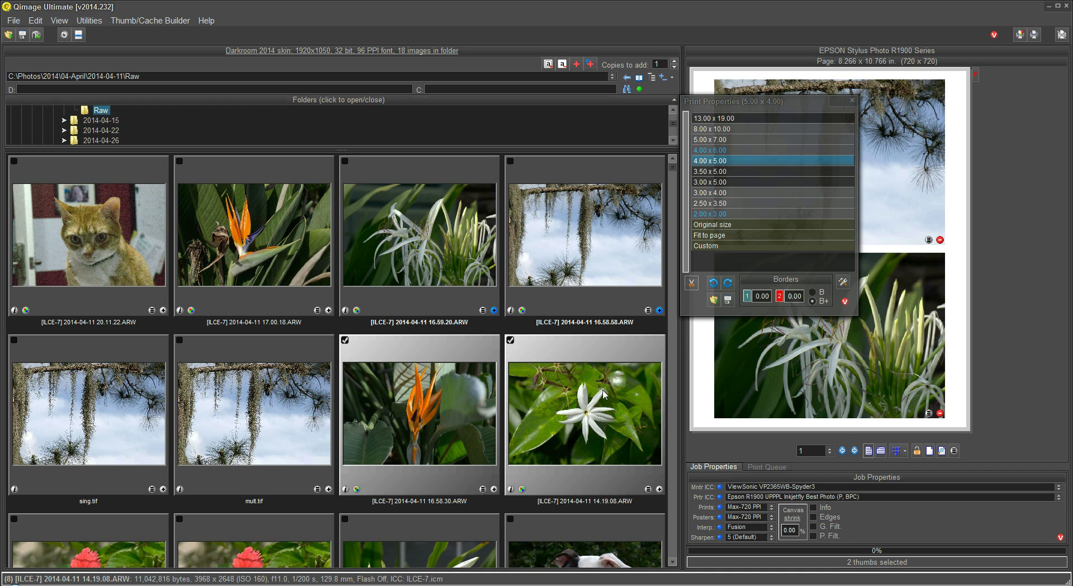
left_click(716, 173)
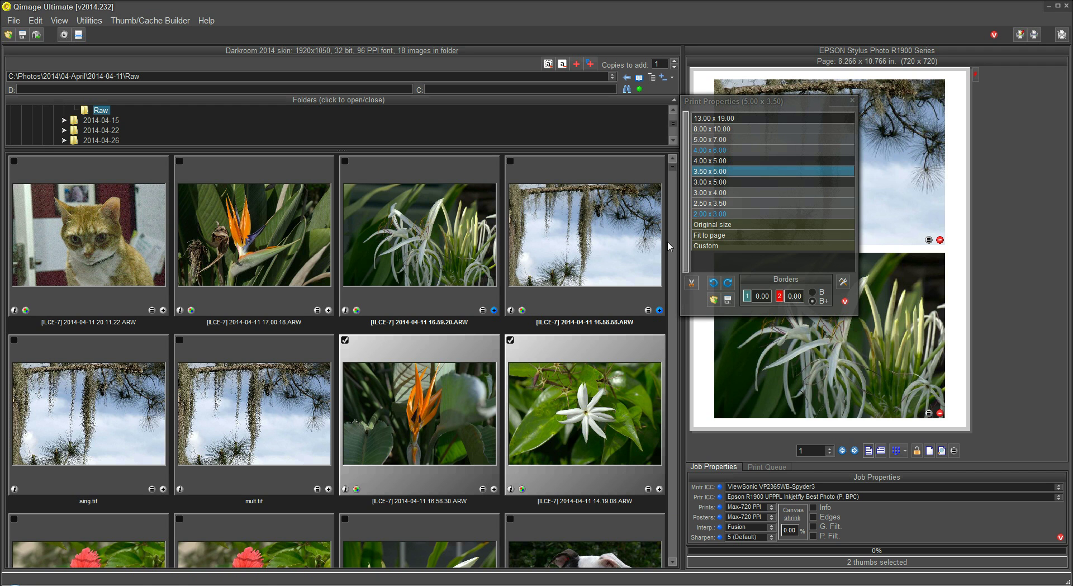
left_click(713, 219)
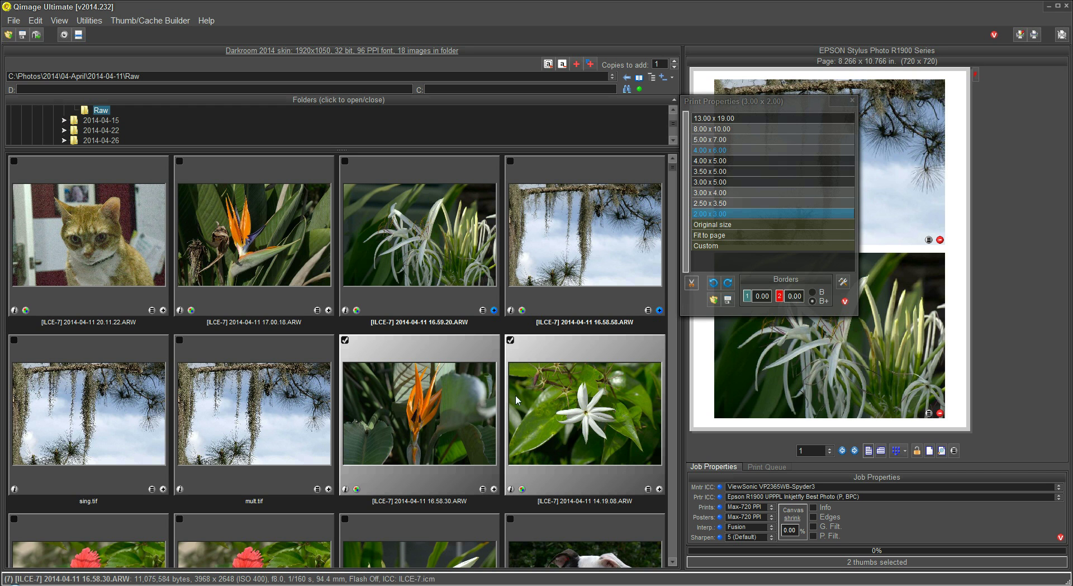
left_click(660, 489)
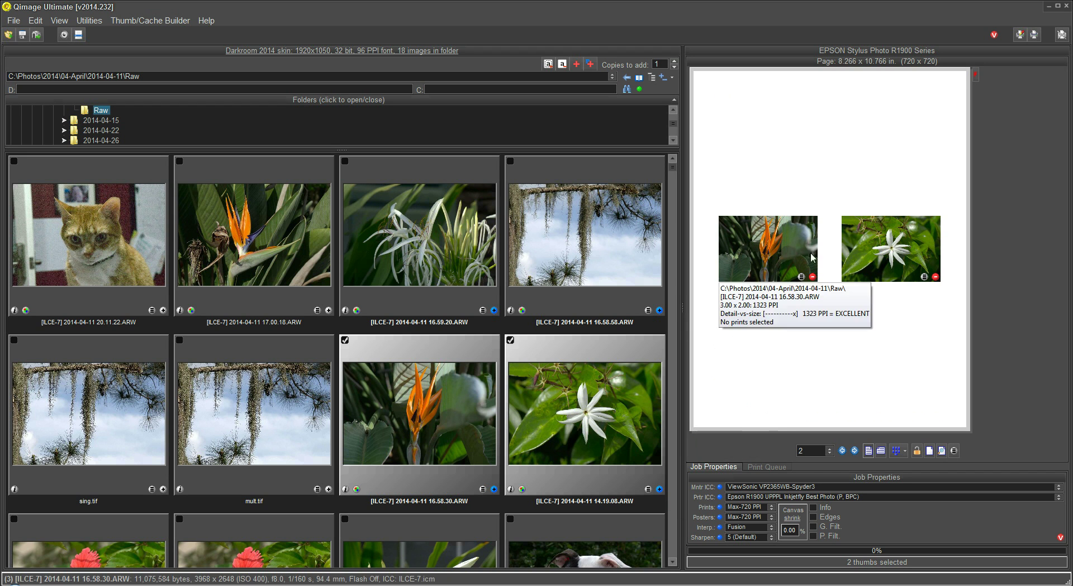
mouse_move(850, 250)
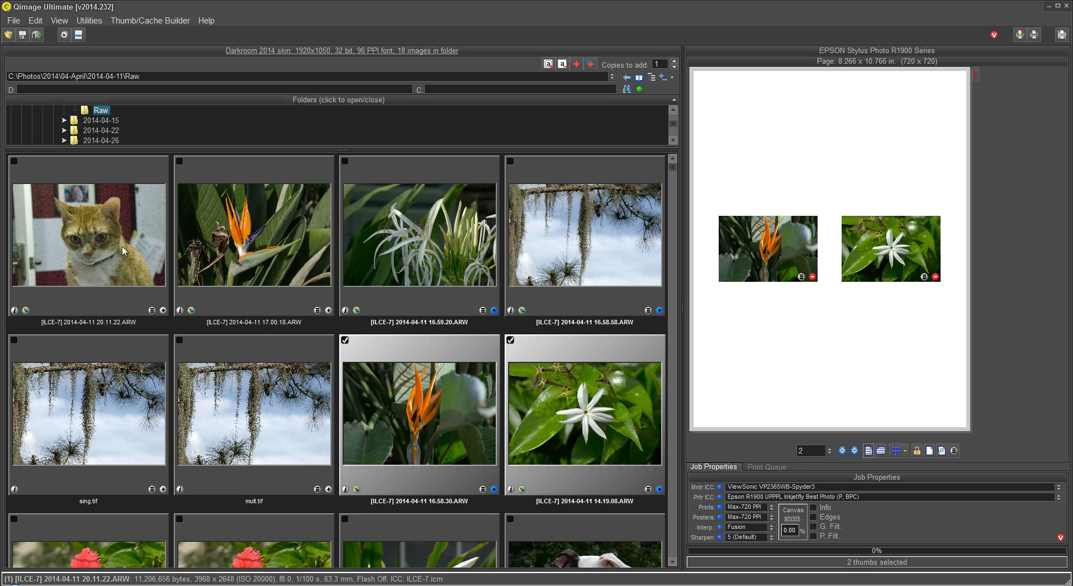
Select the cat and 17.00.18 photos, enable Hot sizing, and resize them from 3x5 to 8.00 x 10.00.
left_click(165, 246)
left_click(235, 233, "ctrl")
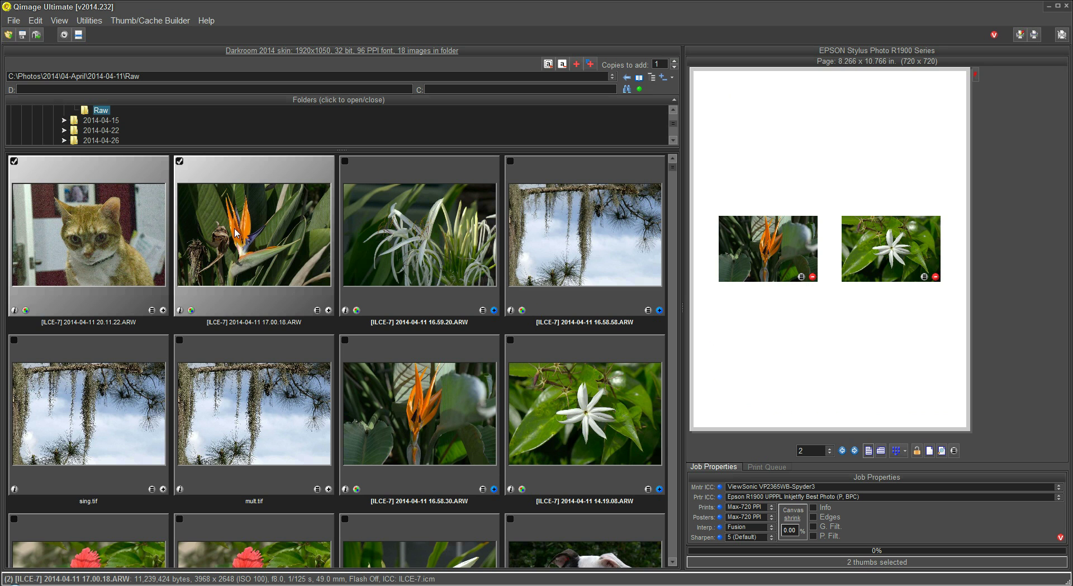
left_click(317, 310)
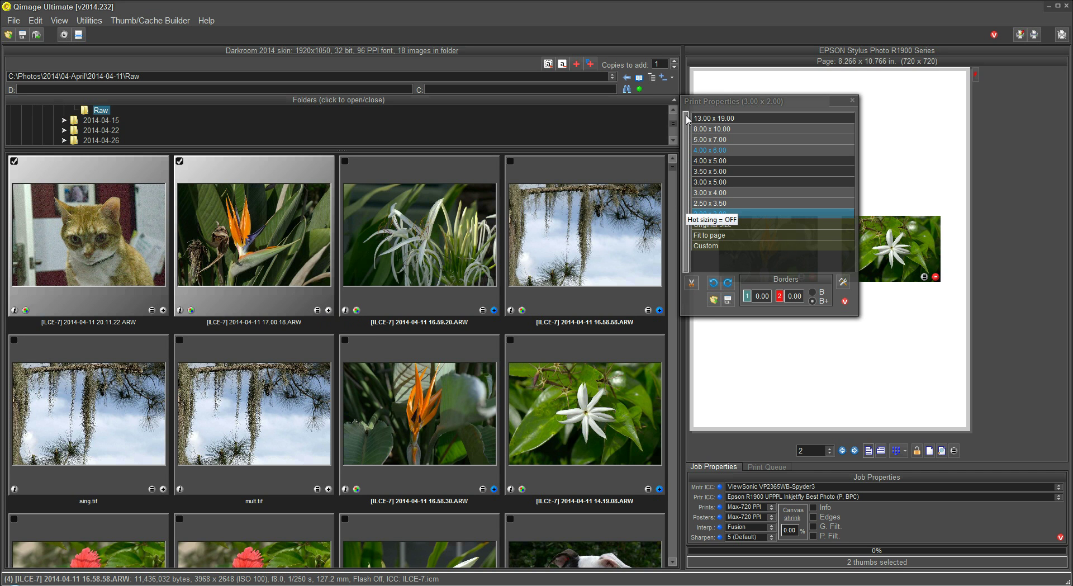
left_click(687, 154)
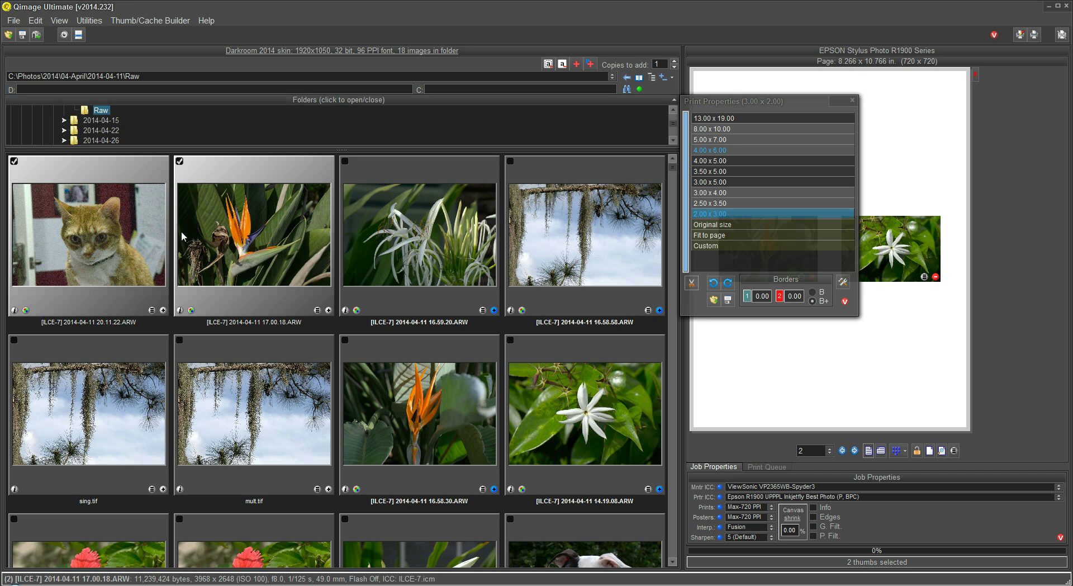
left_click(713, 184)
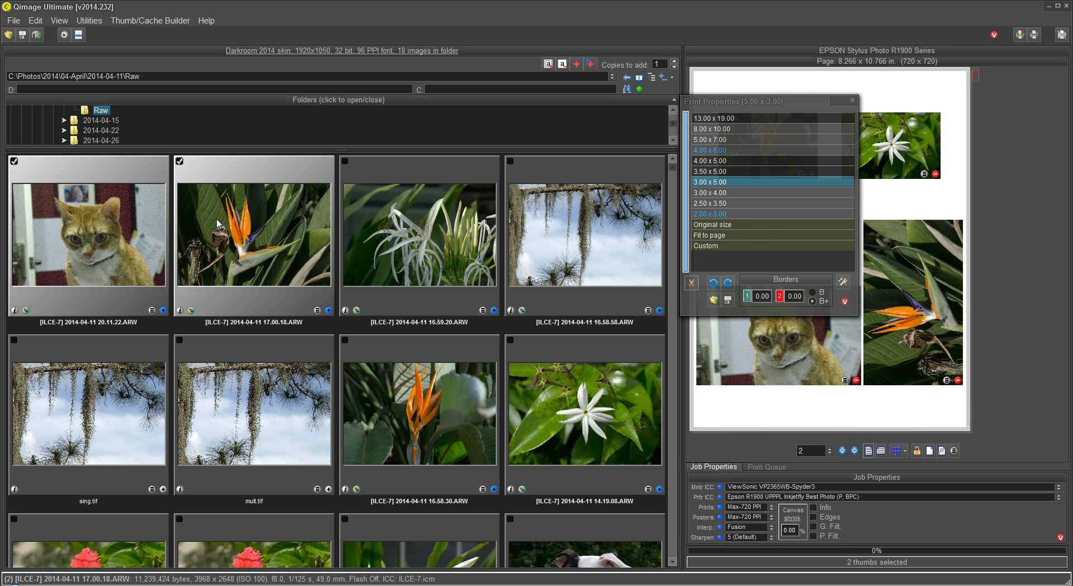
left_click(717, 129)
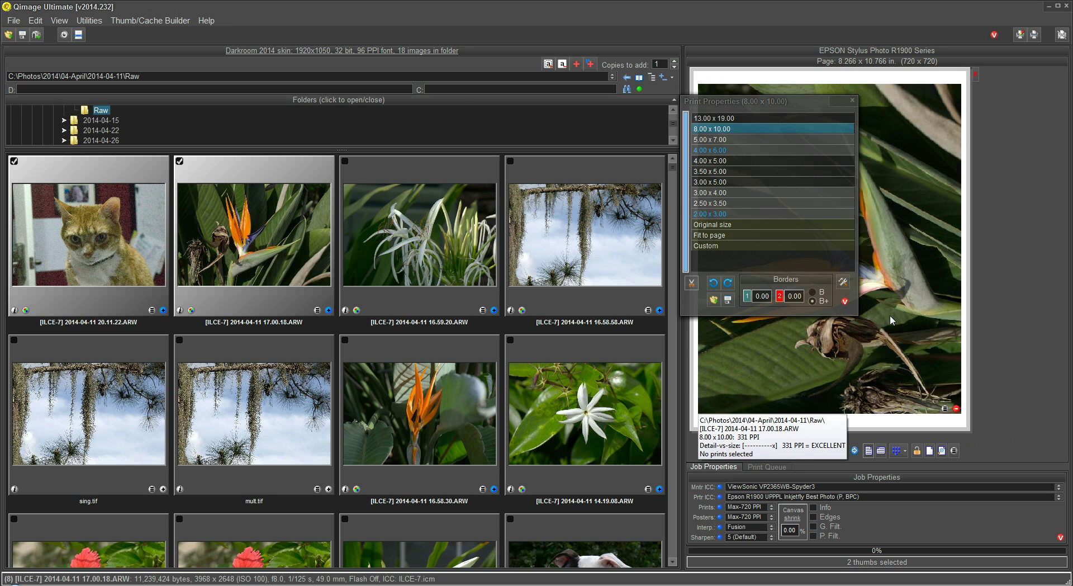
Page forward to the bird-of-paradise print, reopen its print size choices and scroll the thumbnails a row.
left_click(842, 452)
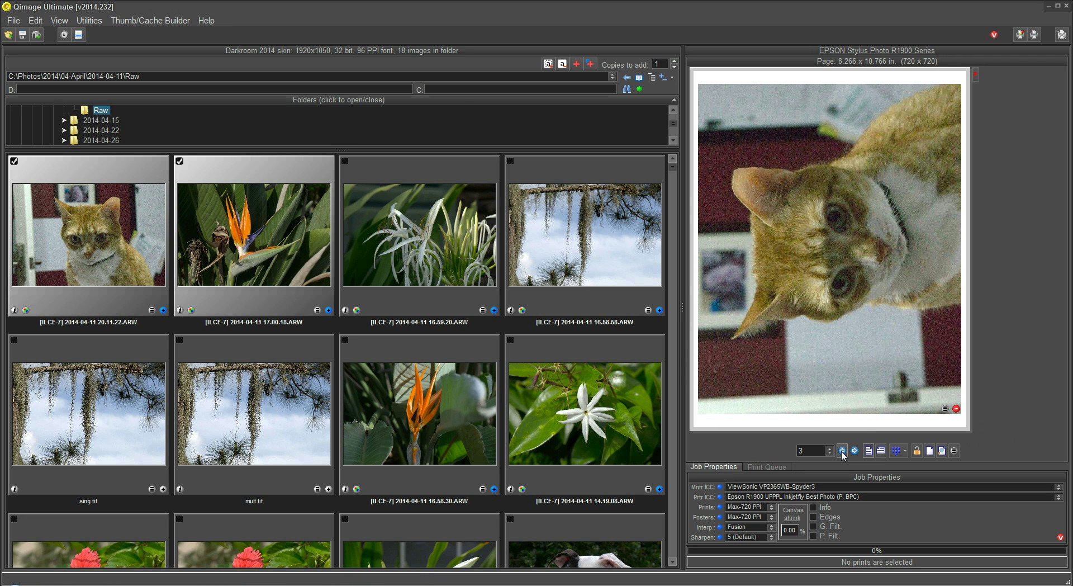
left_click(856, 451)
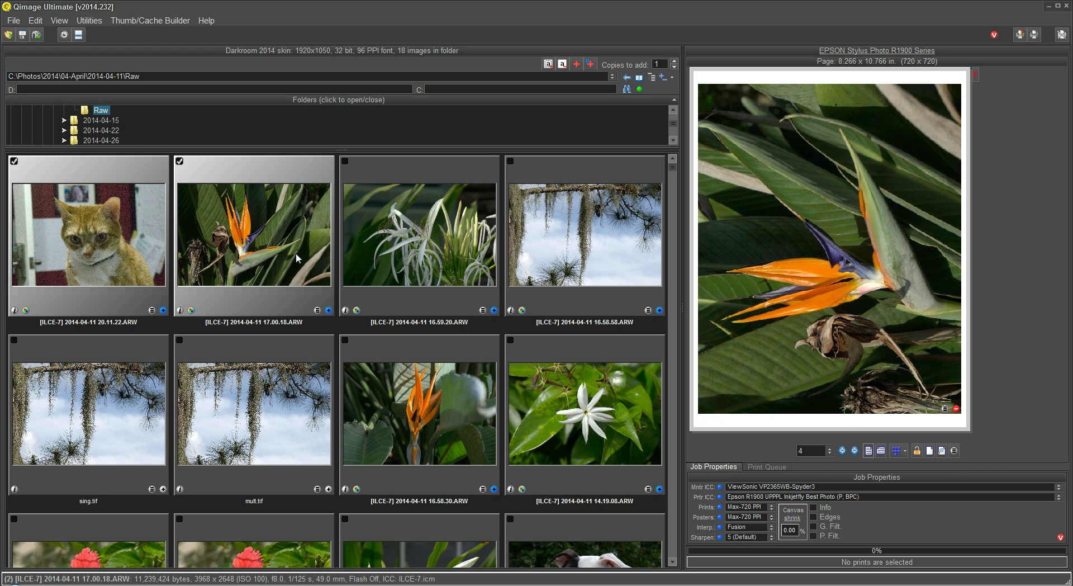
left_click(318, 310)
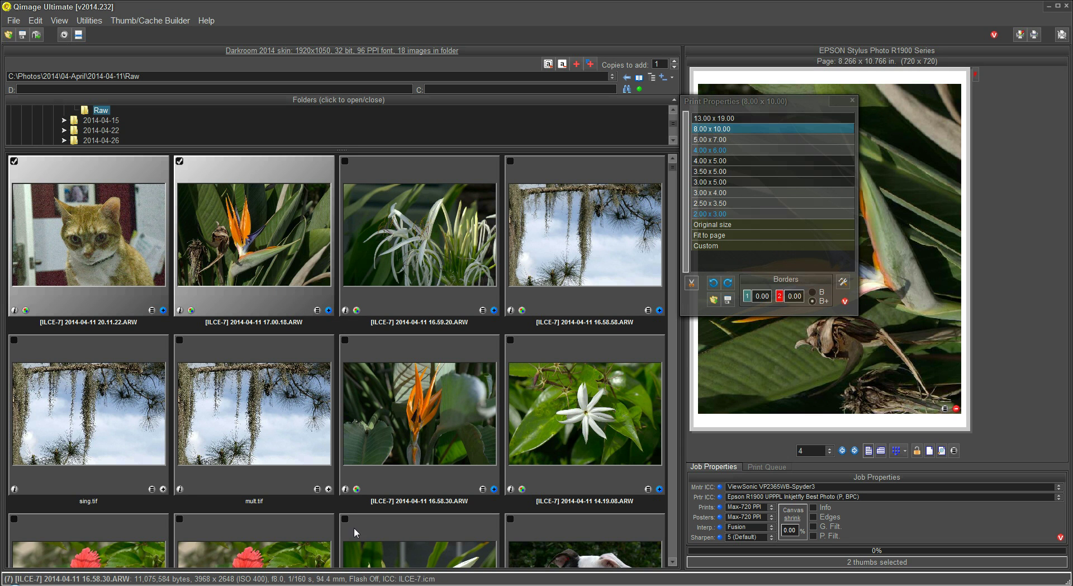
left_click(673, 562)
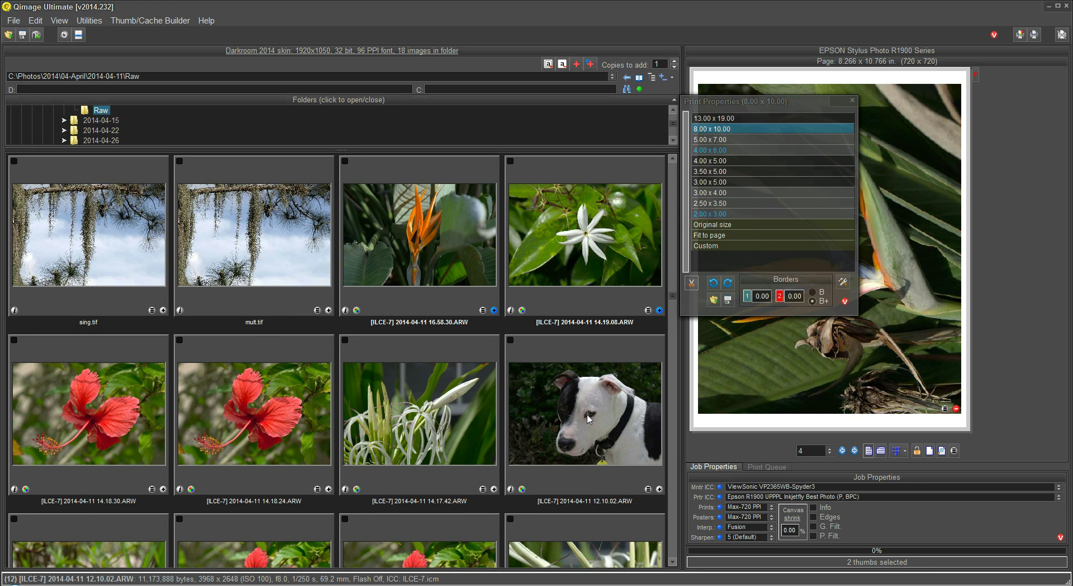
With Hot sizing on, add the dog photo at 4x6, 3x5 and 2x3, then deselect it.
left_click(588, 419)
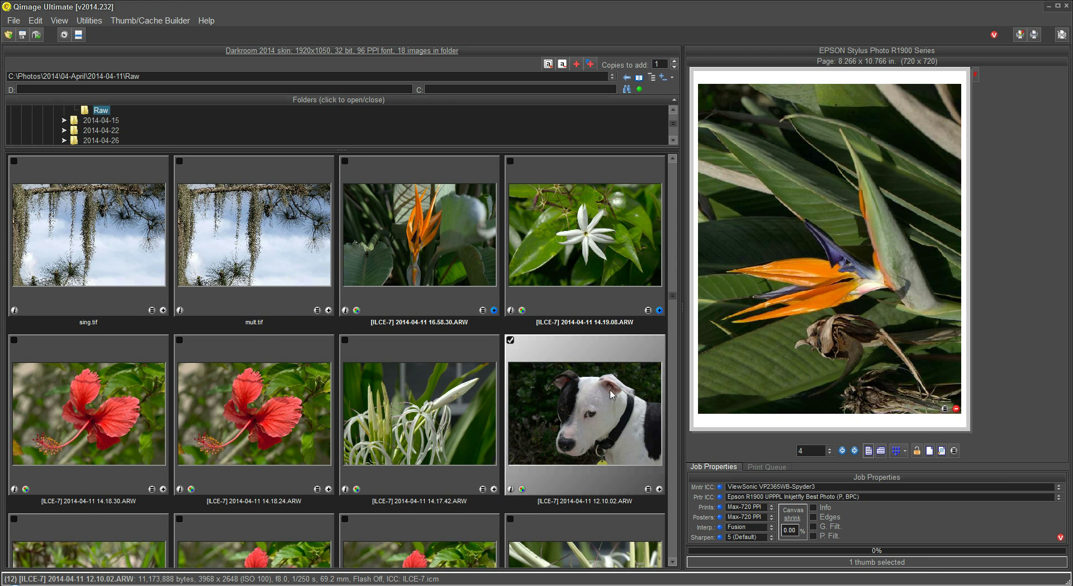
left_click(648, 489)
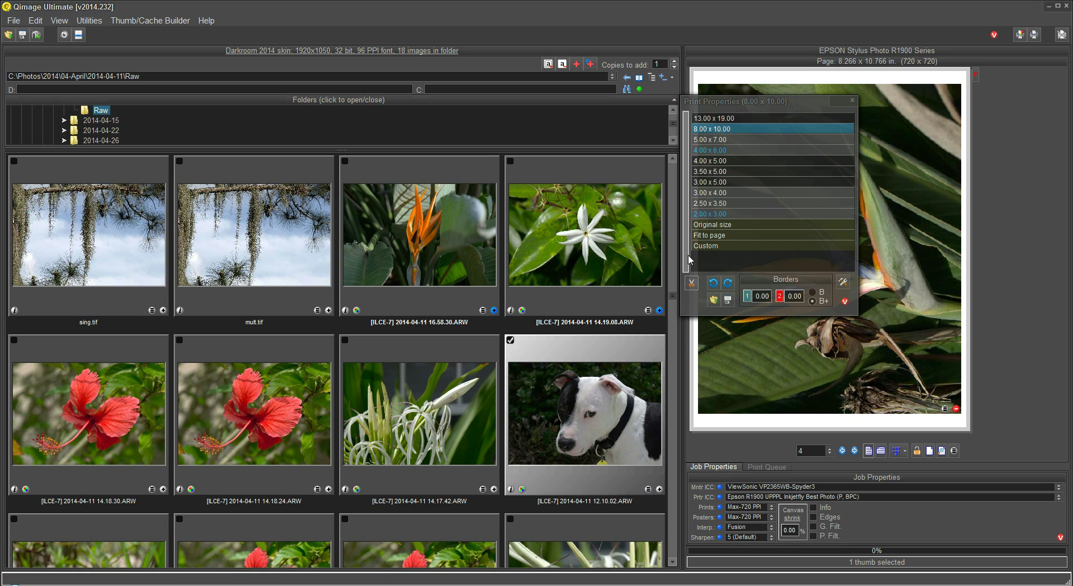
left_click(688, 202)
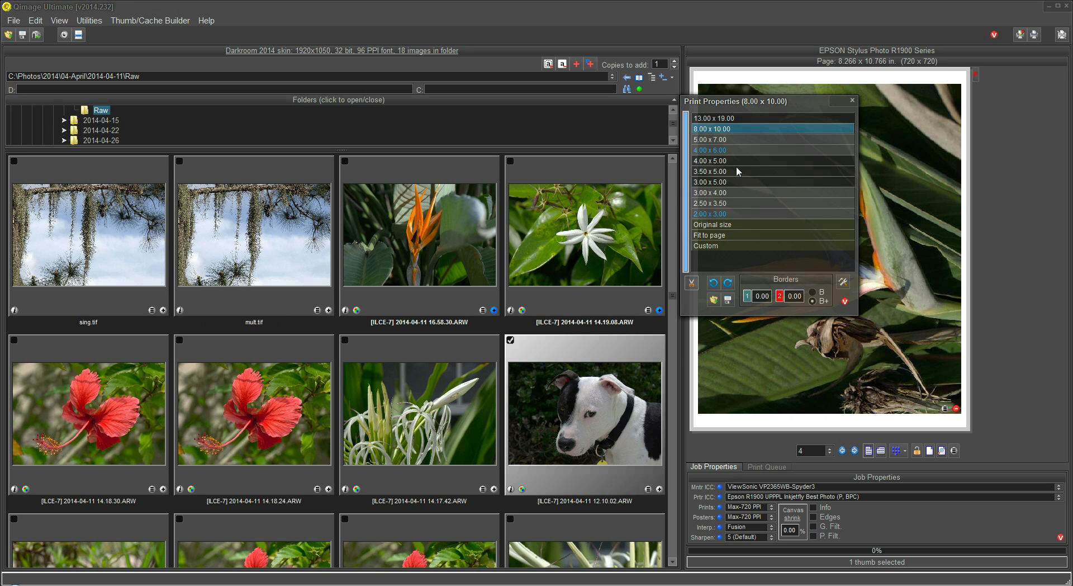
left_click(730, 151)
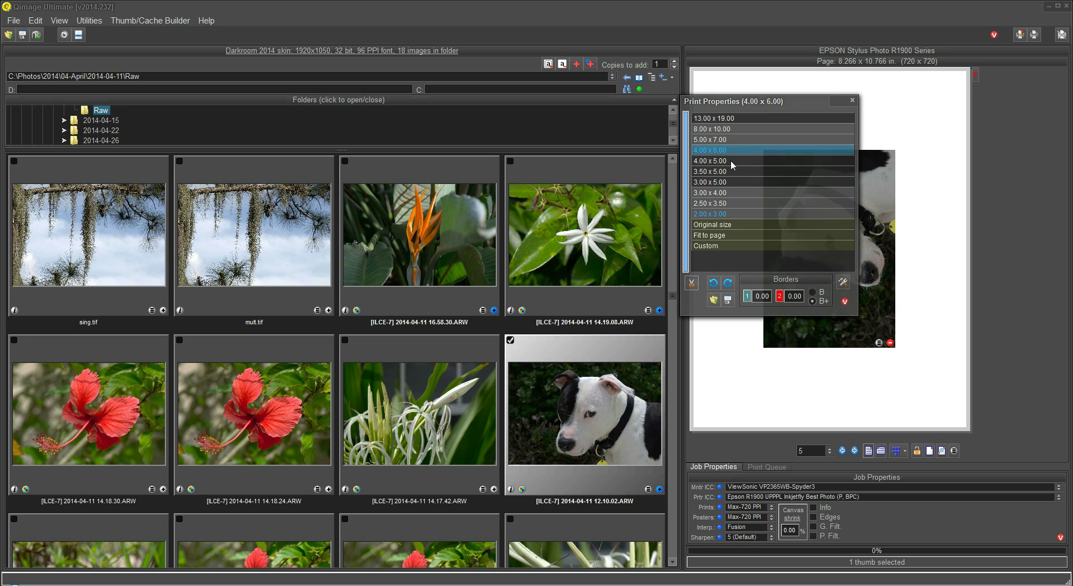
left_click(732, 181)
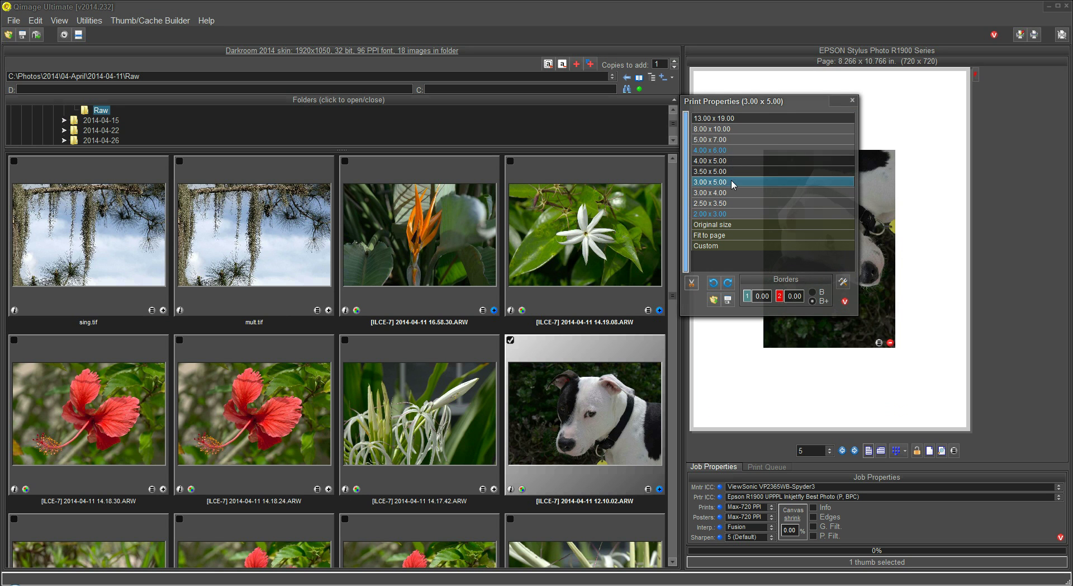
left_click(727, 214)
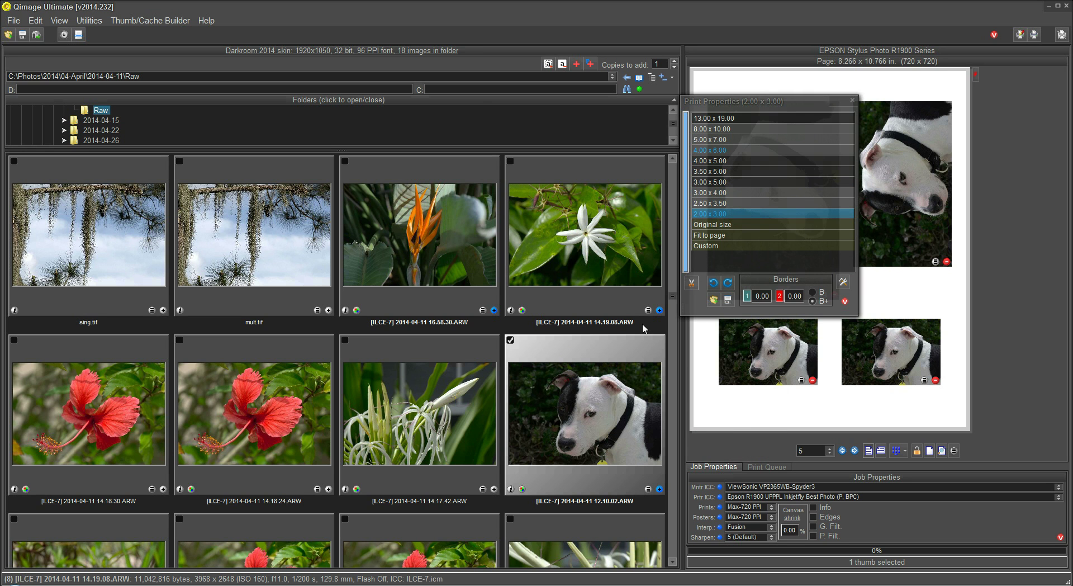
left_click(510, 340)
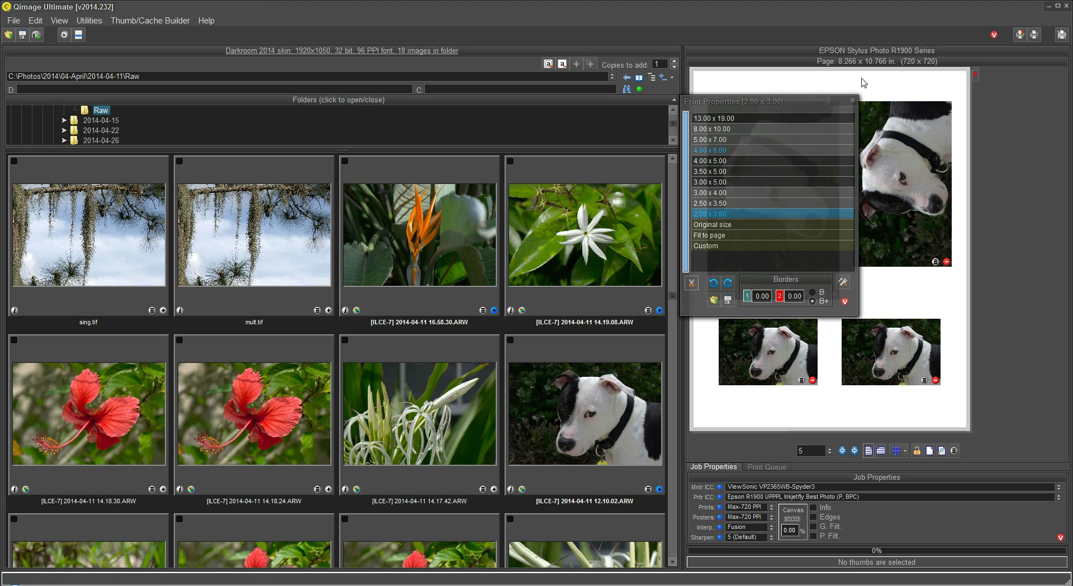
Set the 14.17.42.ARW white lily photo's print size to 3.00 x 5.00.
left_click(853, 100)
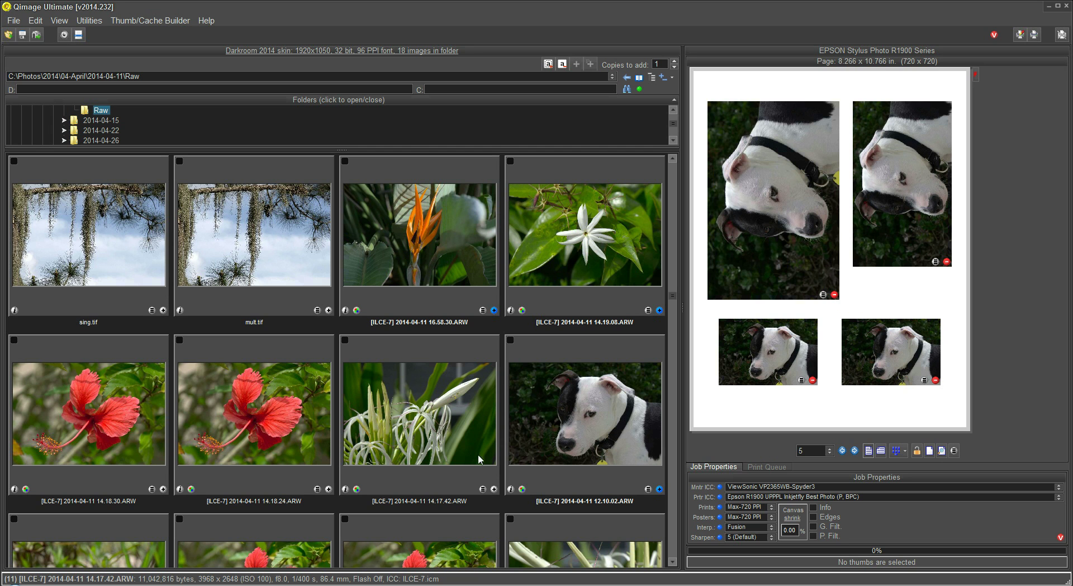
left_click(483, 490)
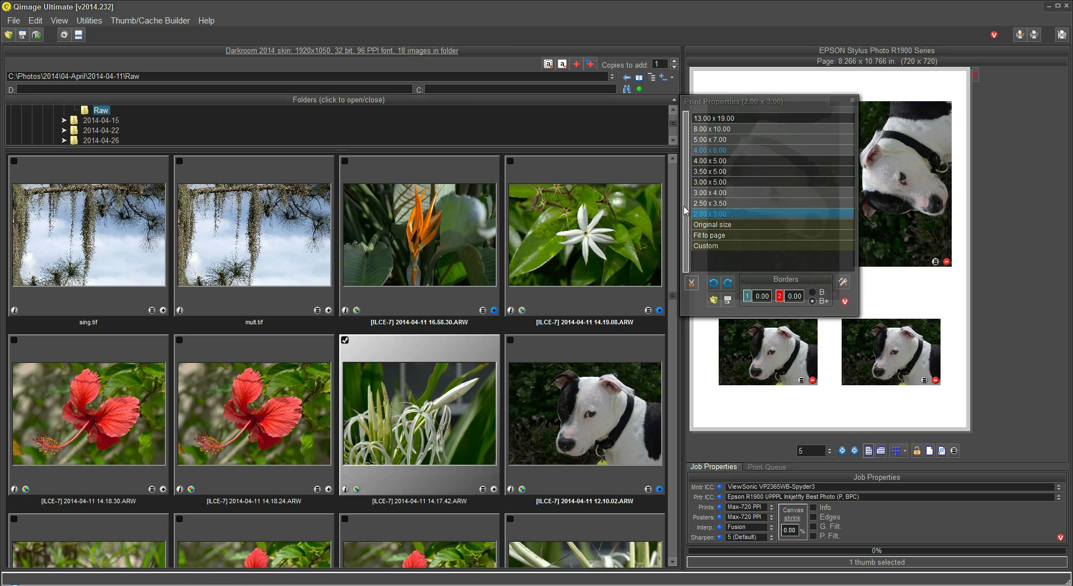
left_click(725, 180)
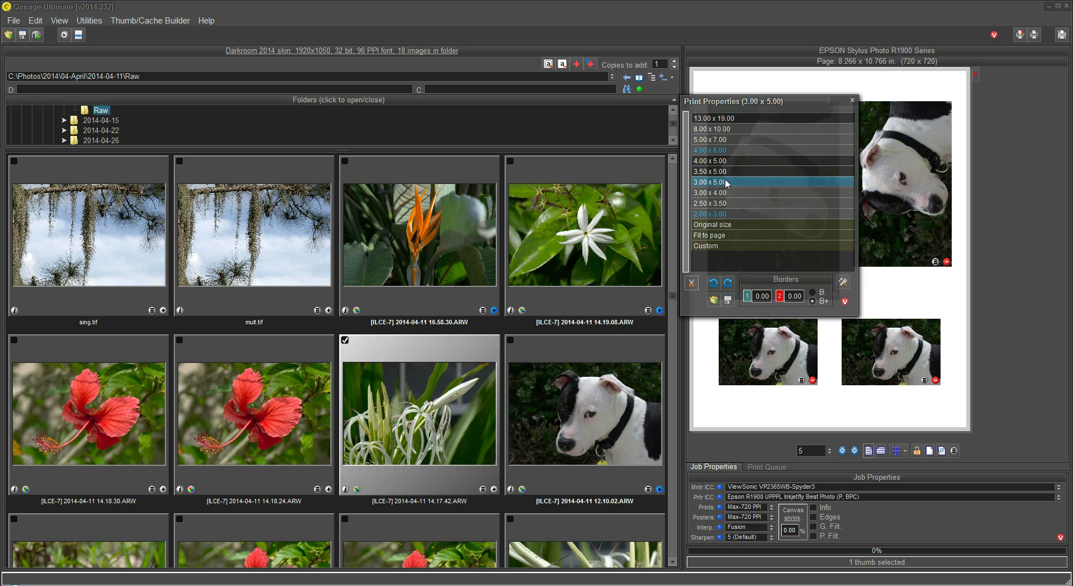
Step through 3.50 x 5.00 and 4.00 x 5.00, then add the spider lily at 2.50 x 3.50.
left_click(727, 172)
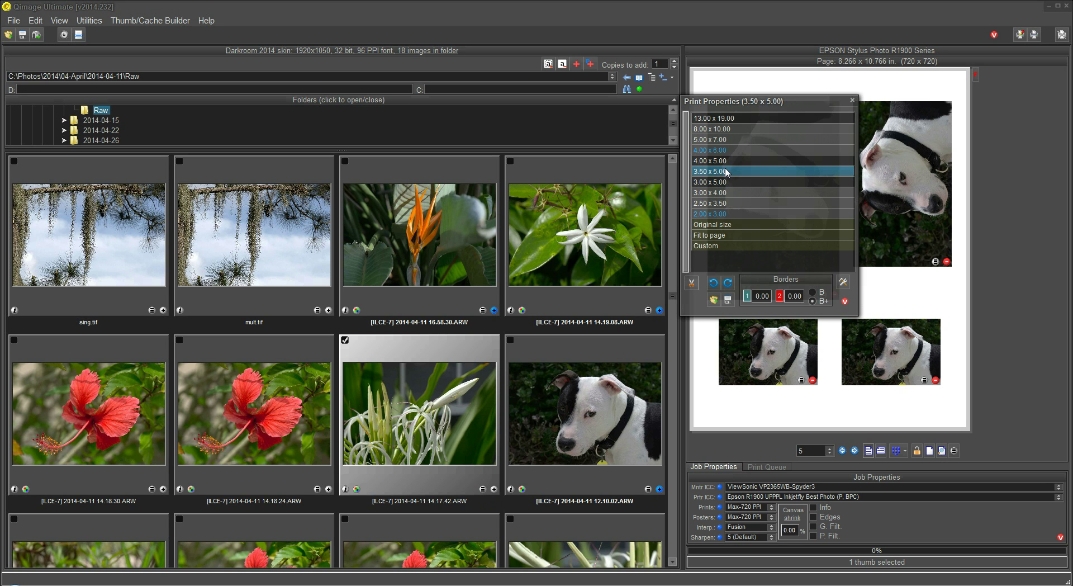
left_click(726, 161)
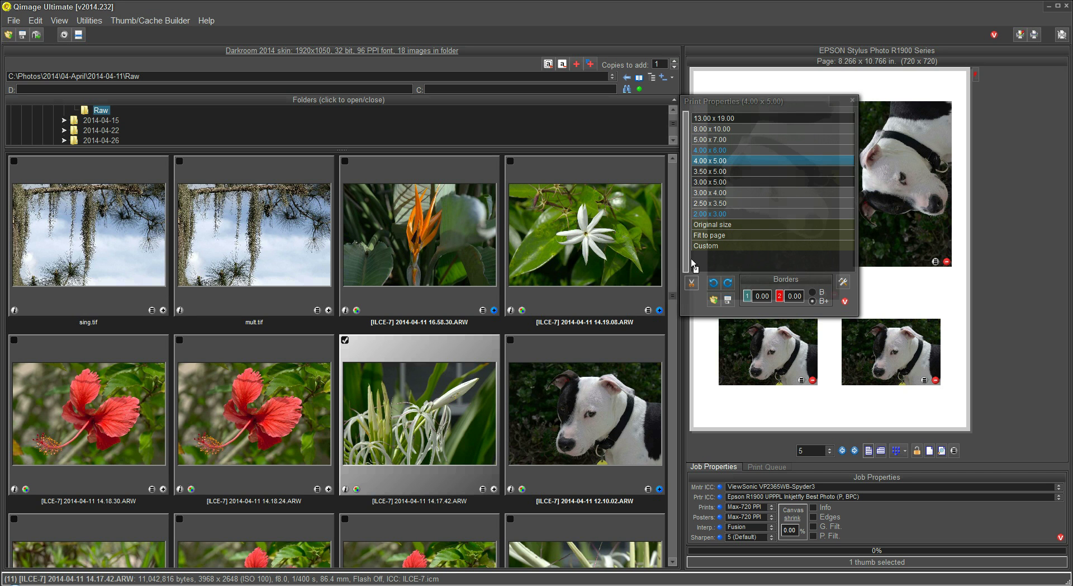
left_click(721, 205)
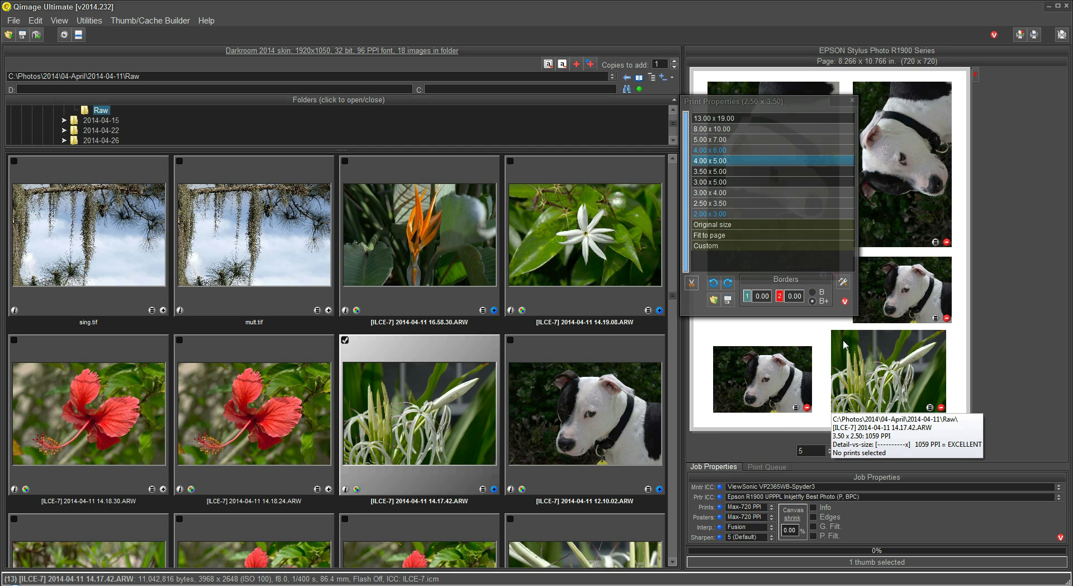
Select the red hibiscus and add 4.00 x 5.00 and 5.00 x 7.00 prints of it.
left_click(280, 414)
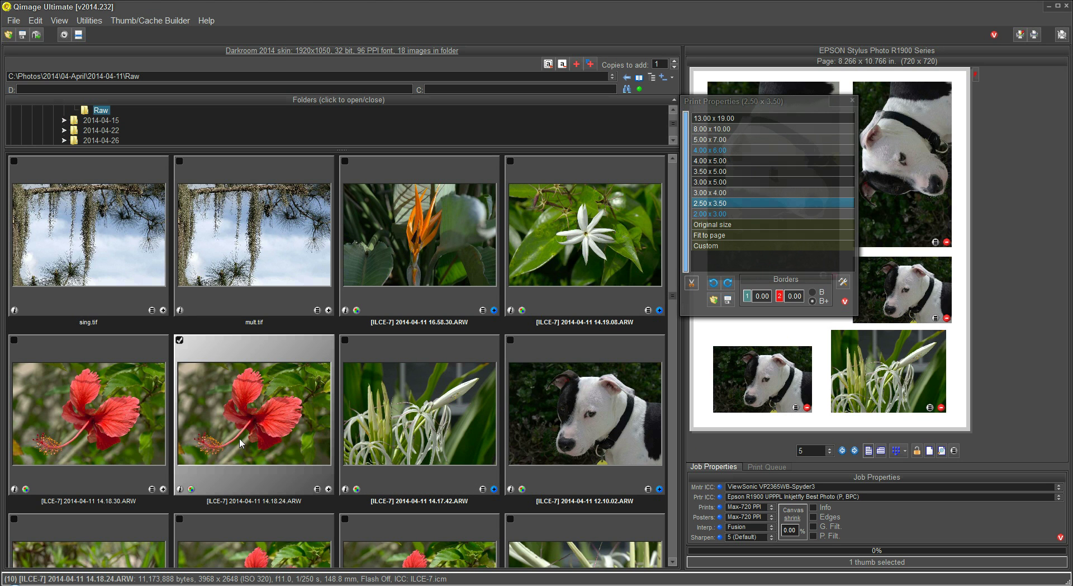
left_click(730, 161)
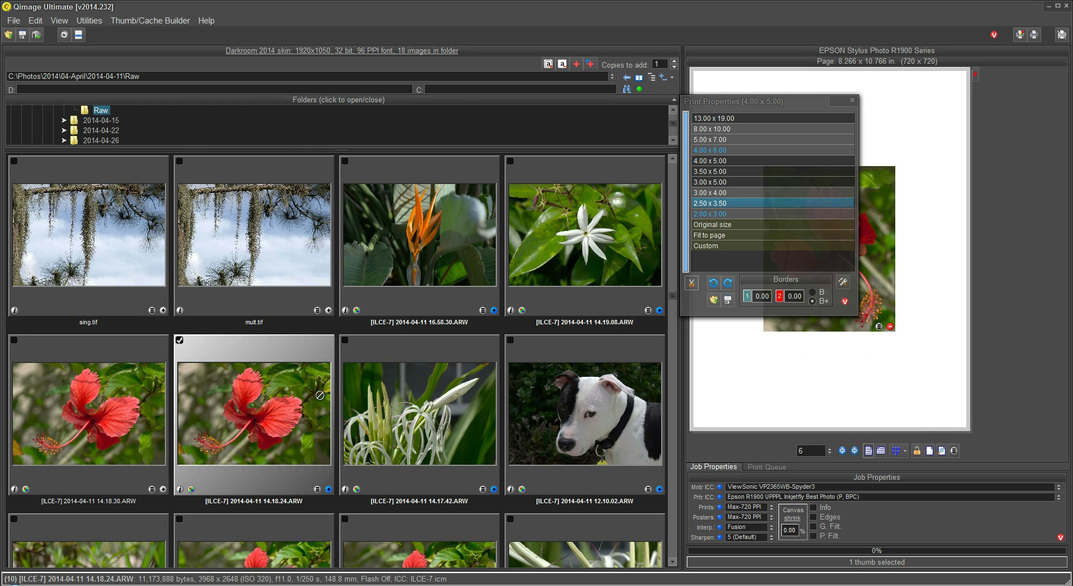
left_click(746, 141)
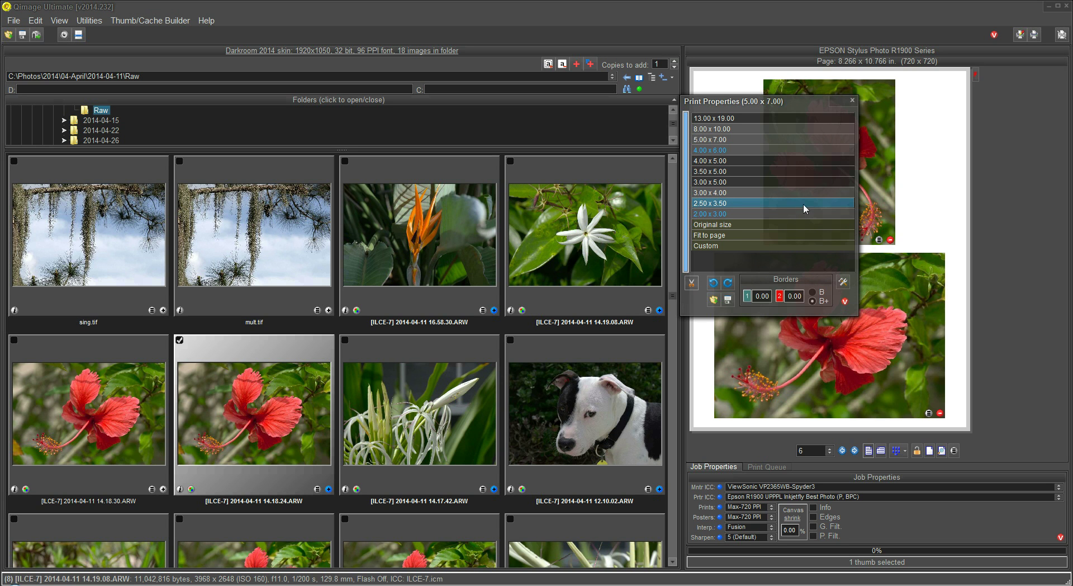
Set the purple flower photo's print size to 4.00 x 5.00, passing through 3.00 x 4.00.
left_click(854, 100)
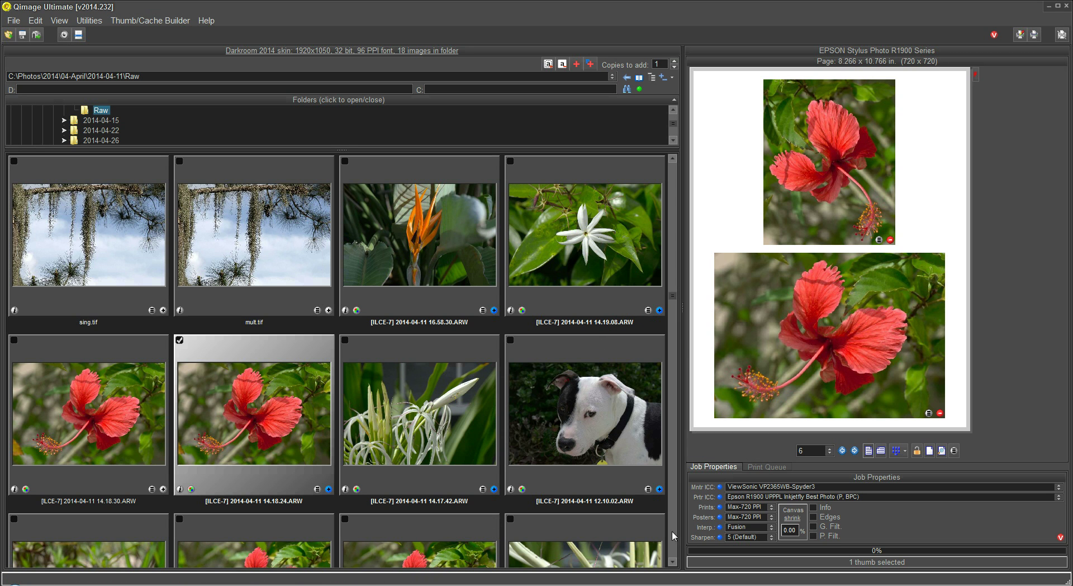
left_click(672, 562)
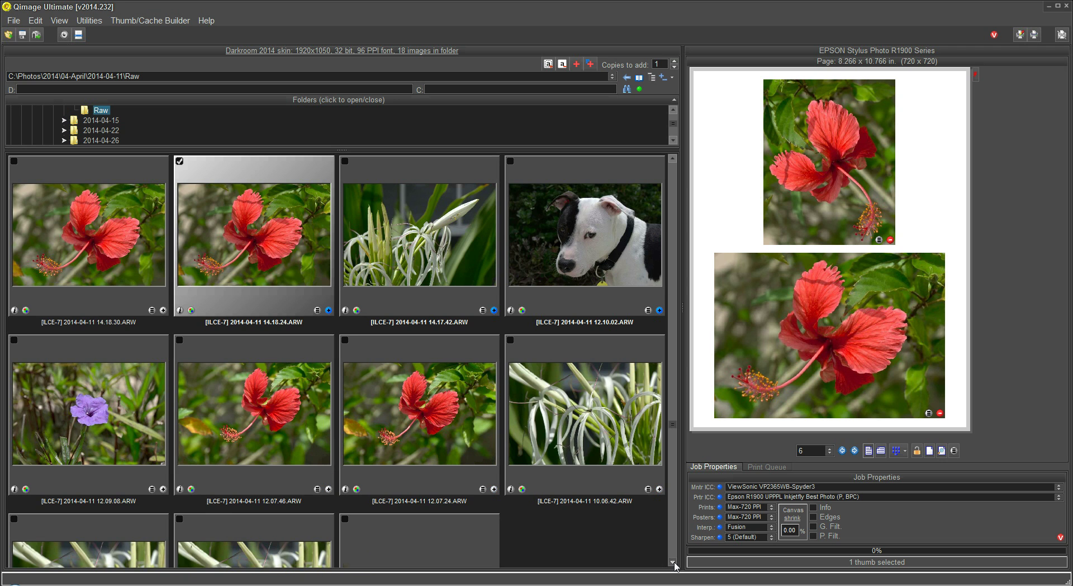
left_click(151, 490)
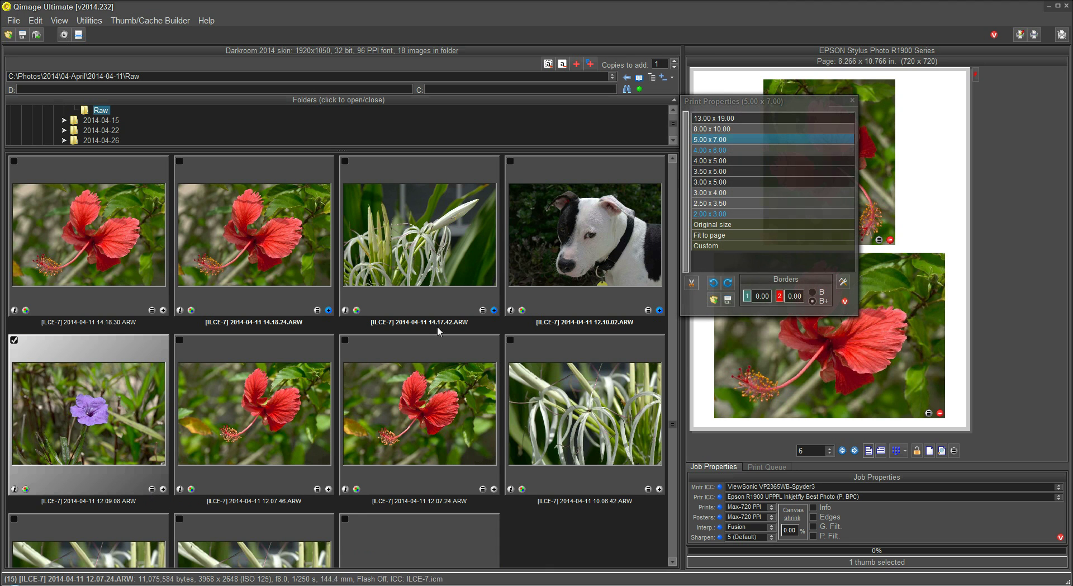
left_click(723, 193)
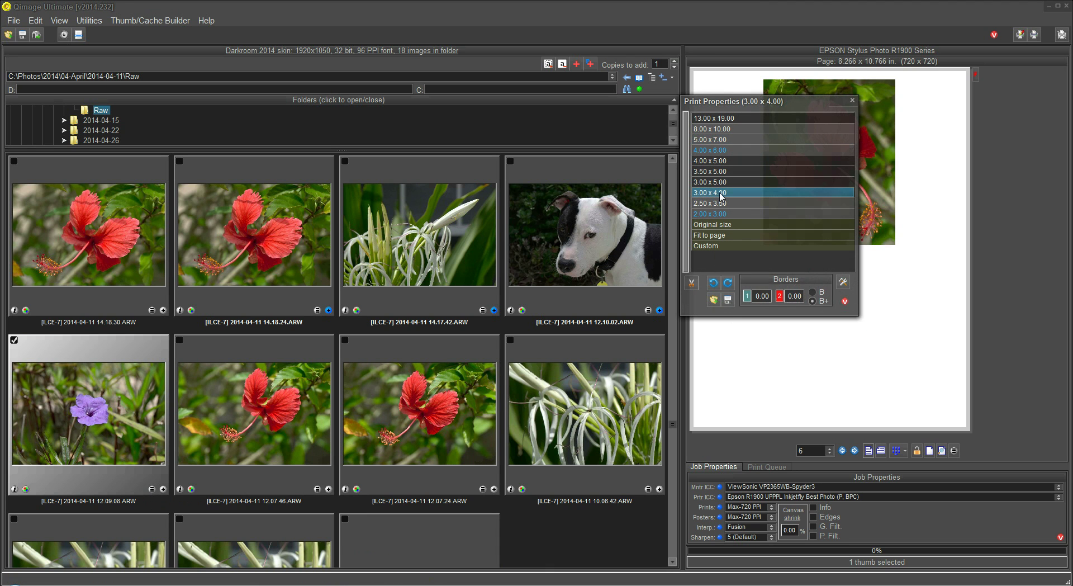
left_click(722, 162)
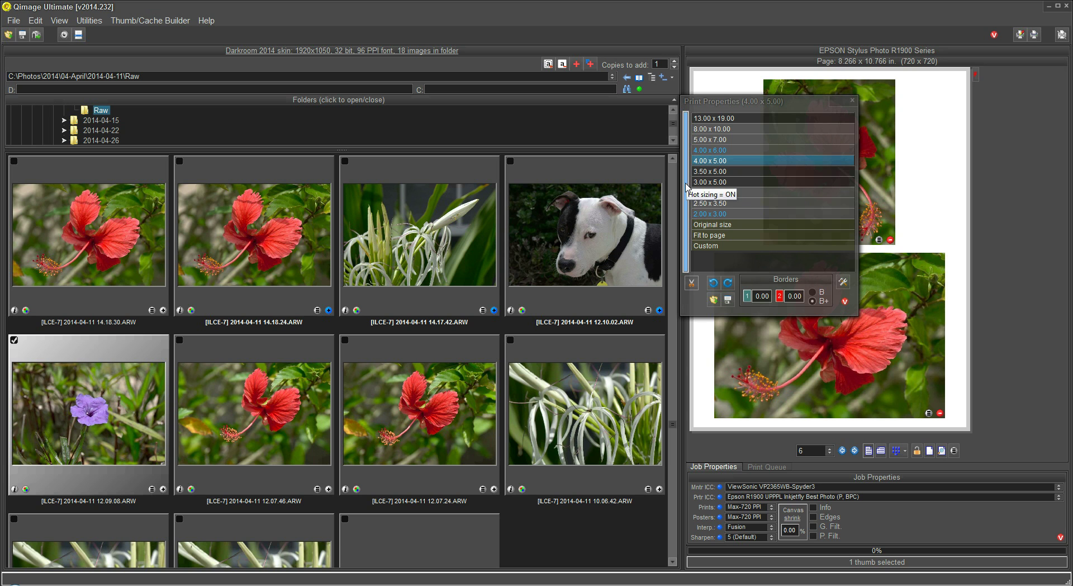
left_click(852, 100)
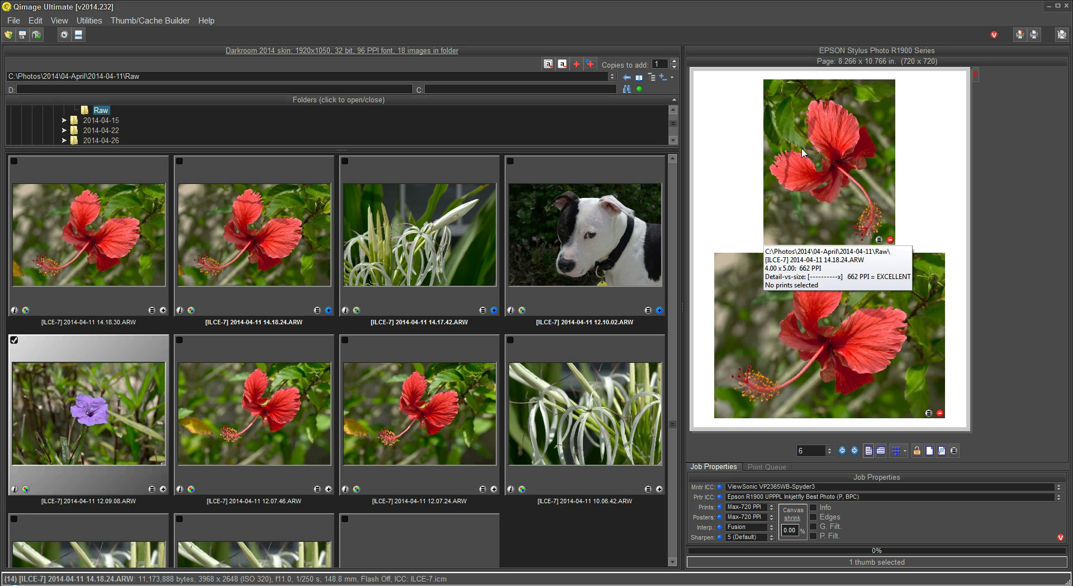
Add purple flower prints on page 7, going through 3.50 x 5.00, 3.00 x 5.00, 2.00 x 3.00 to 2.50 x 3.50.
right_click(163, 490)
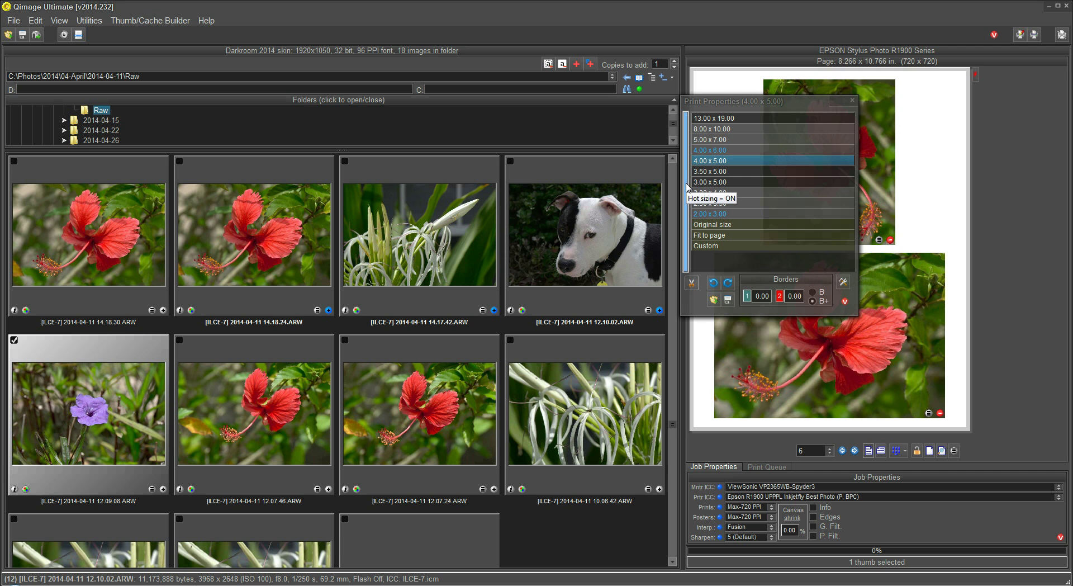
left_click(720, 172)
left_click(720, 181)
left_click(721, 214)
left_click(722, 203)
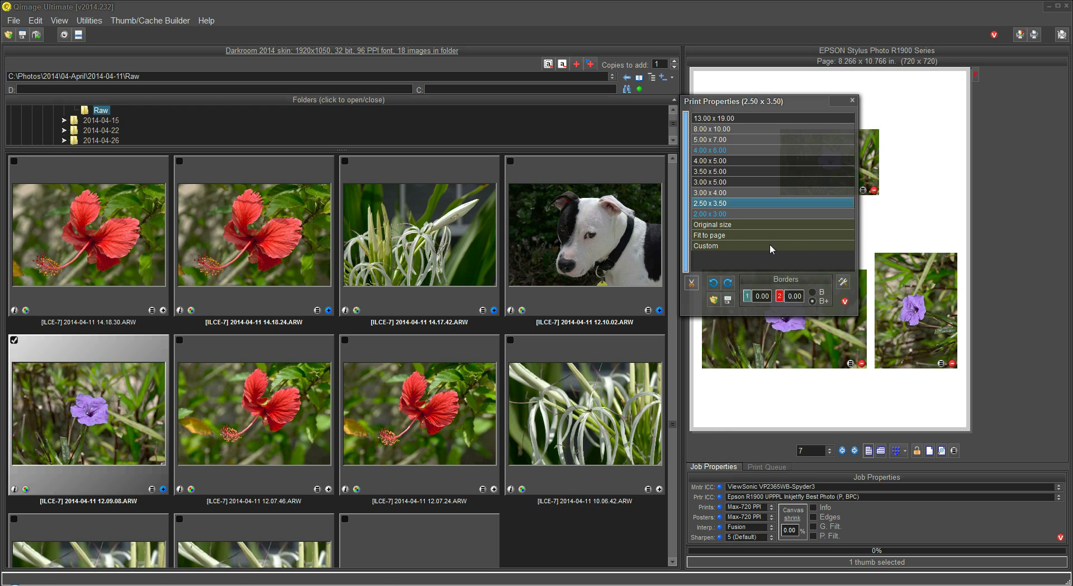
Switch auto-cropping off and add the dog photo to page 7 at 5.00 x 7.00.
left_click(692, 287)
left_click(593, 255)
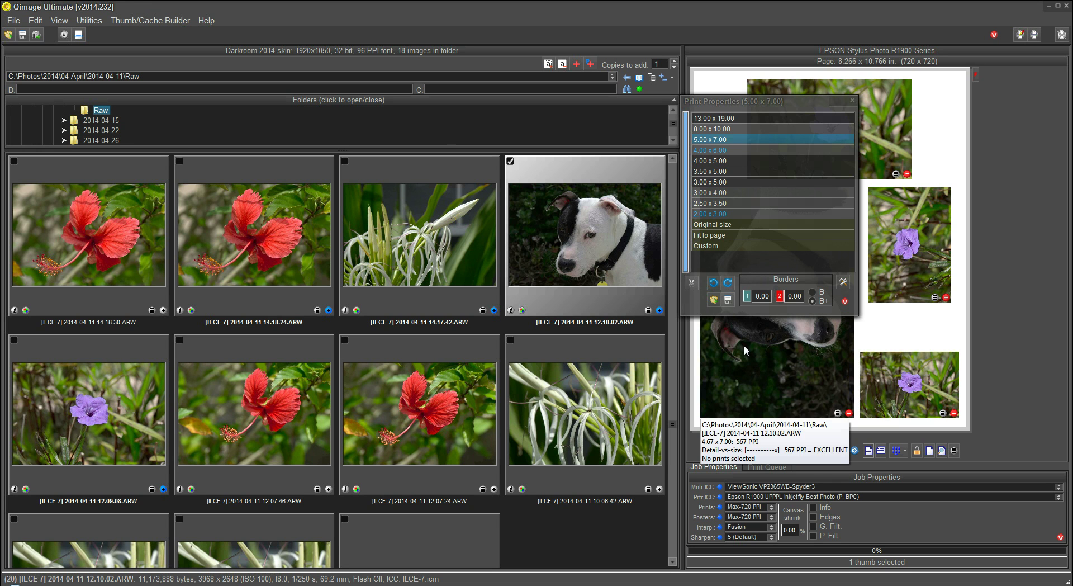
left_click(854, 101)
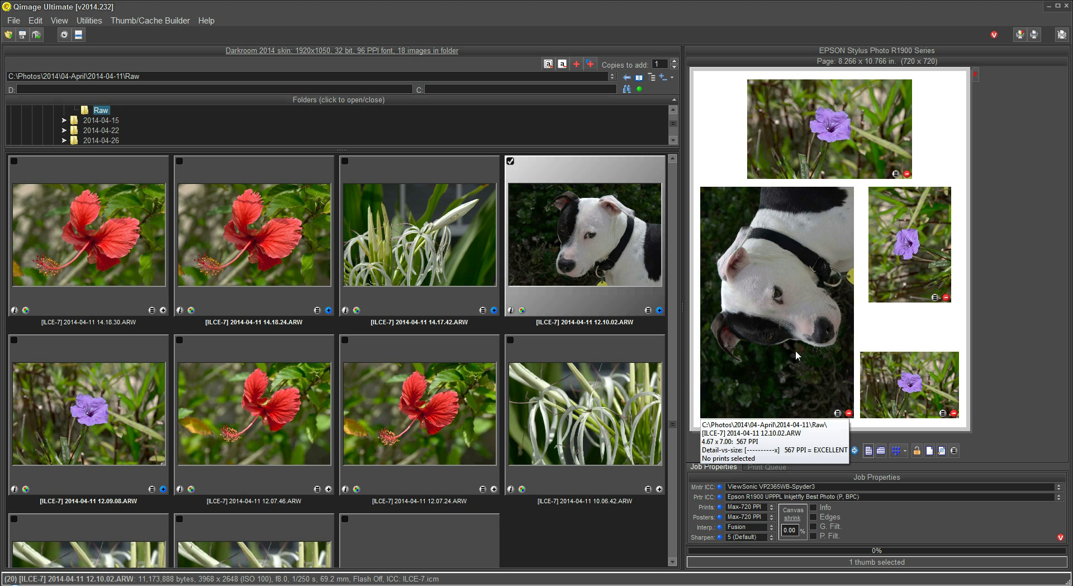
Re-enable auto-cropping on the dog print, then bring page 7 into the Full Page Editor with Ctrl+E.
left_click(785, 315)
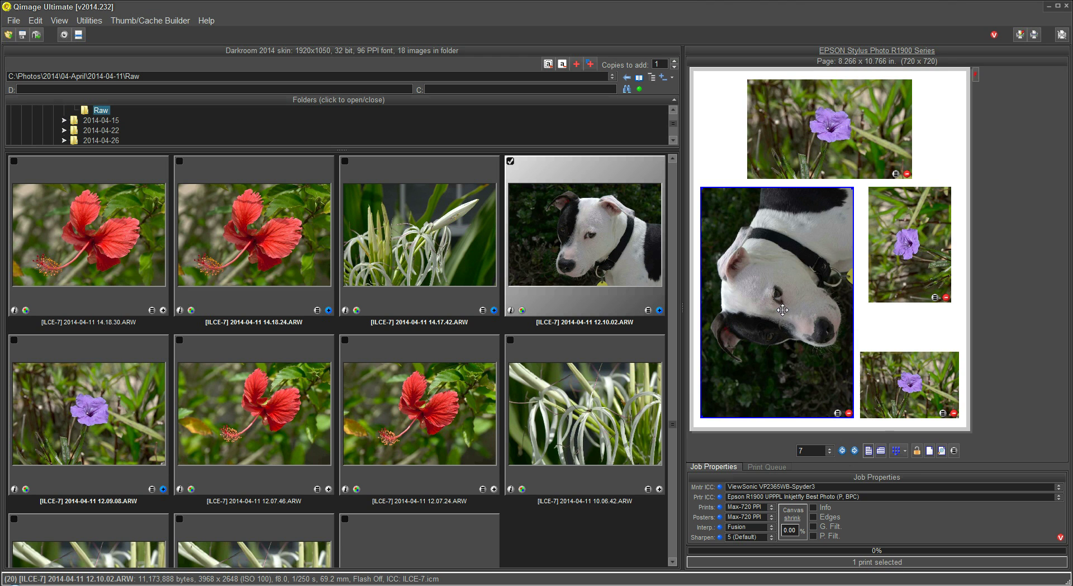
left_click(838, 413)
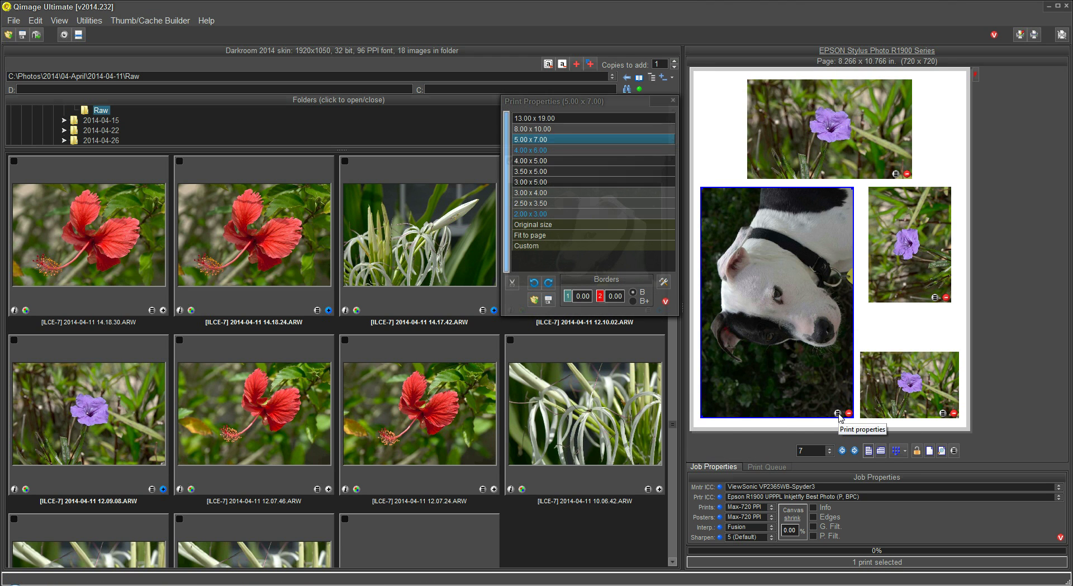
left_click(515, 286)
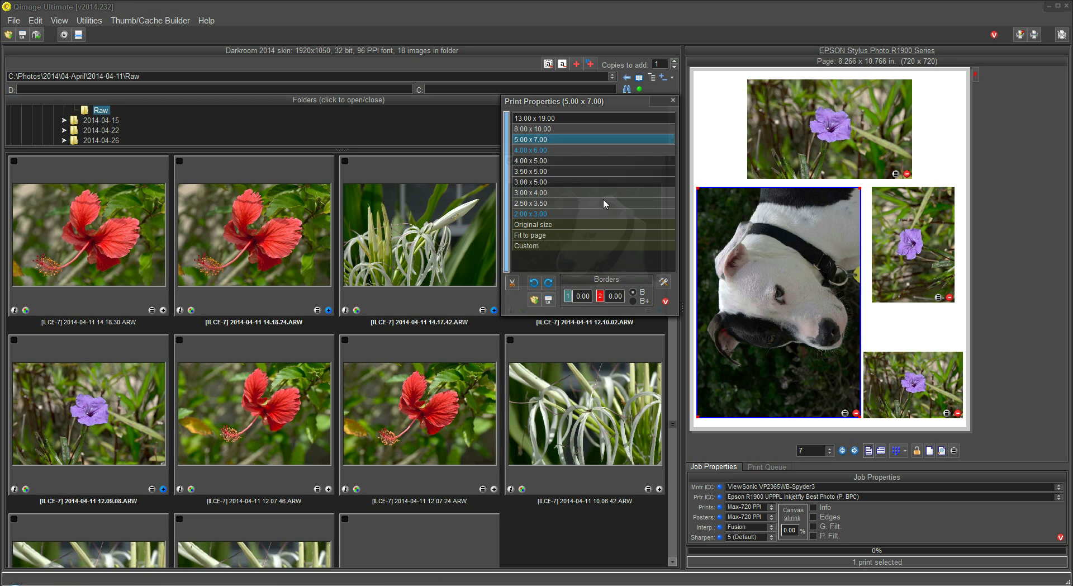
left_click(674, 102)
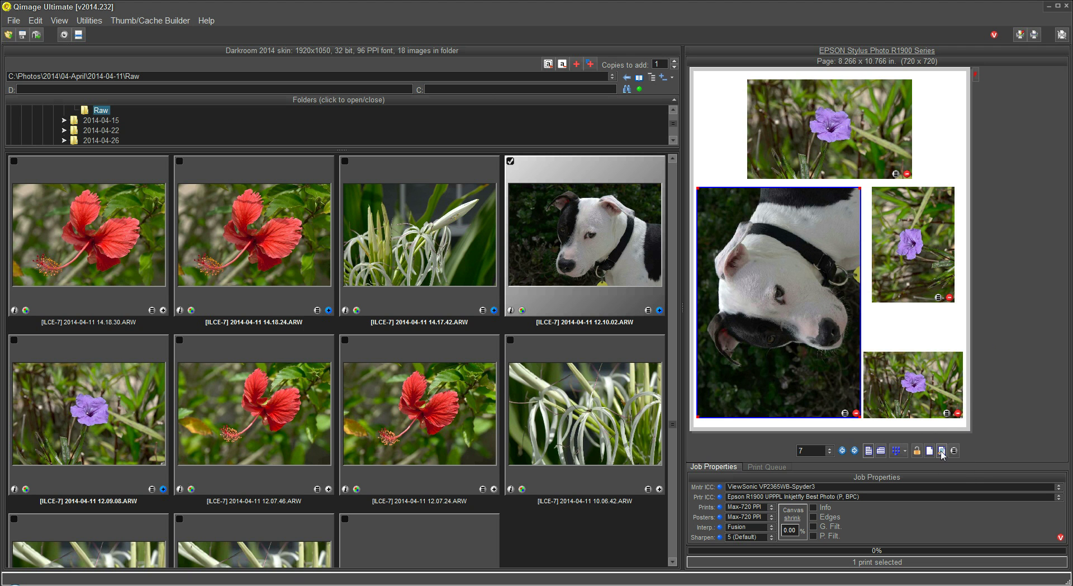
key("ctrl+e")
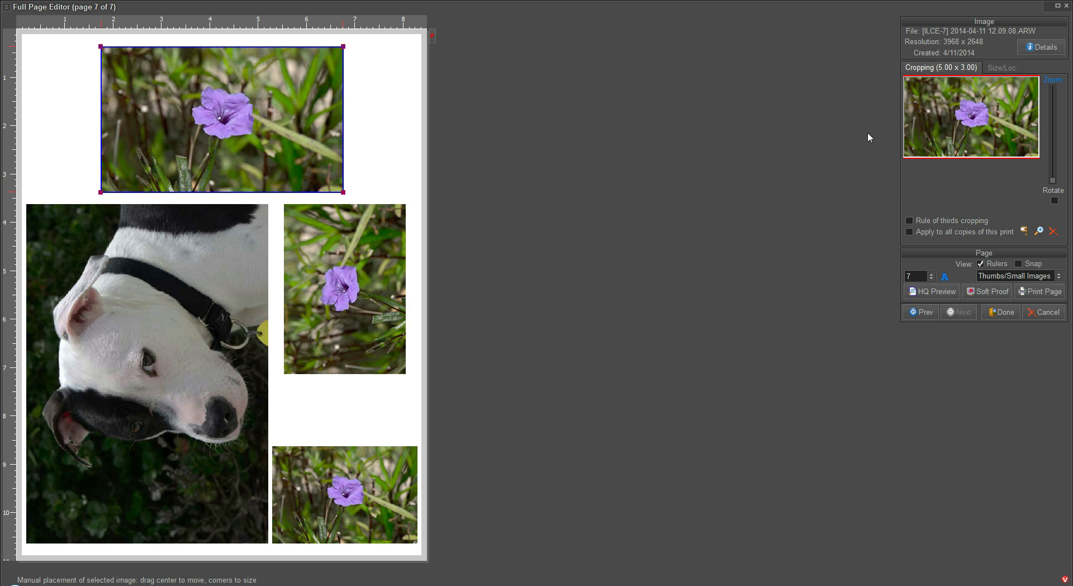
Try panning and zooming the dog's crop, reset zoom to 1.00x, then cancel out of the editor.
left_click(153, 390)
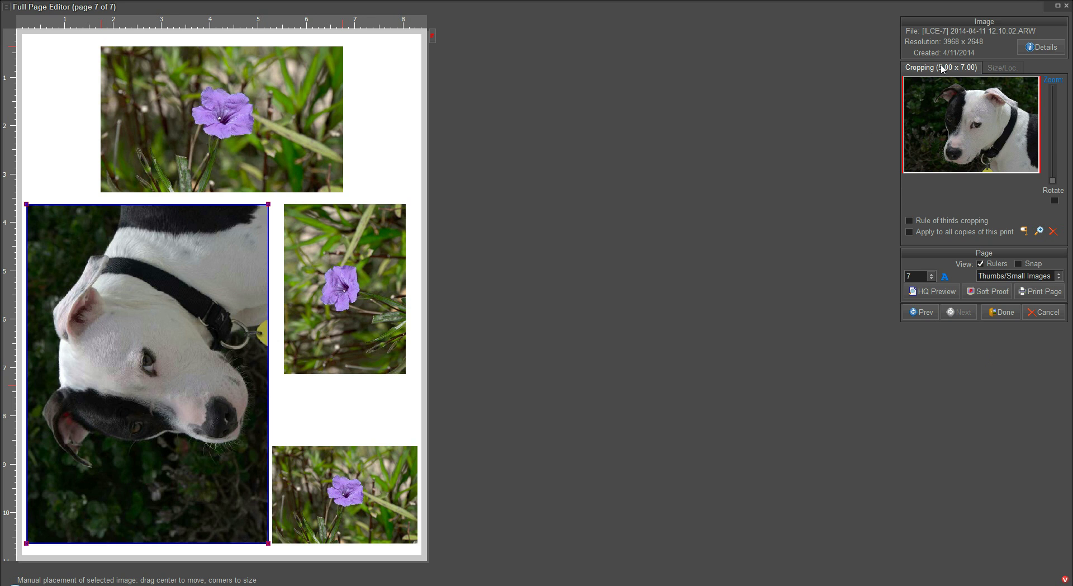
left_click_drag(993, 121, 984, 120)
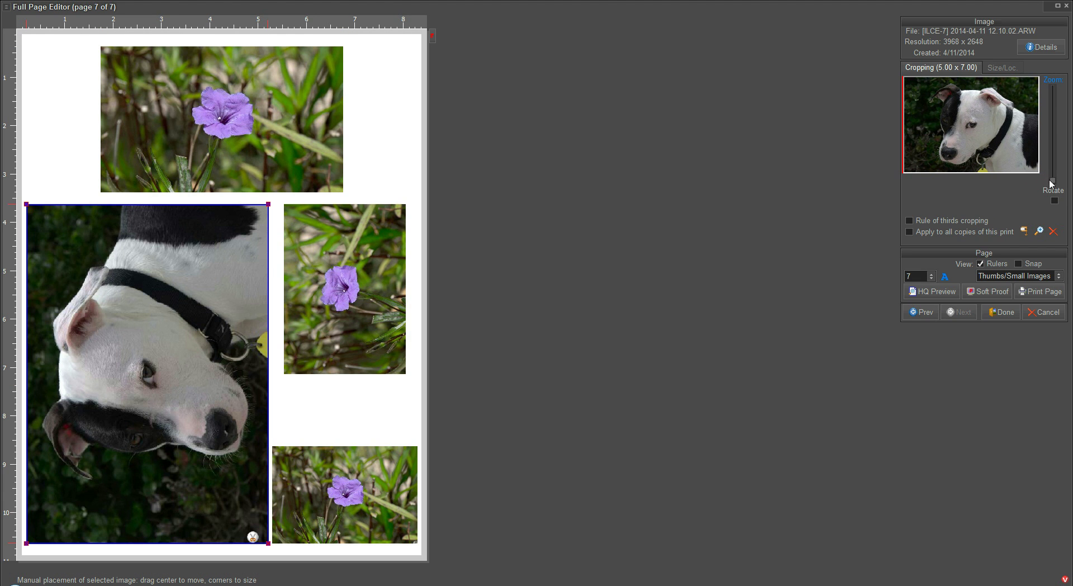
left_click_drag(1055, 183, 1051, 175)
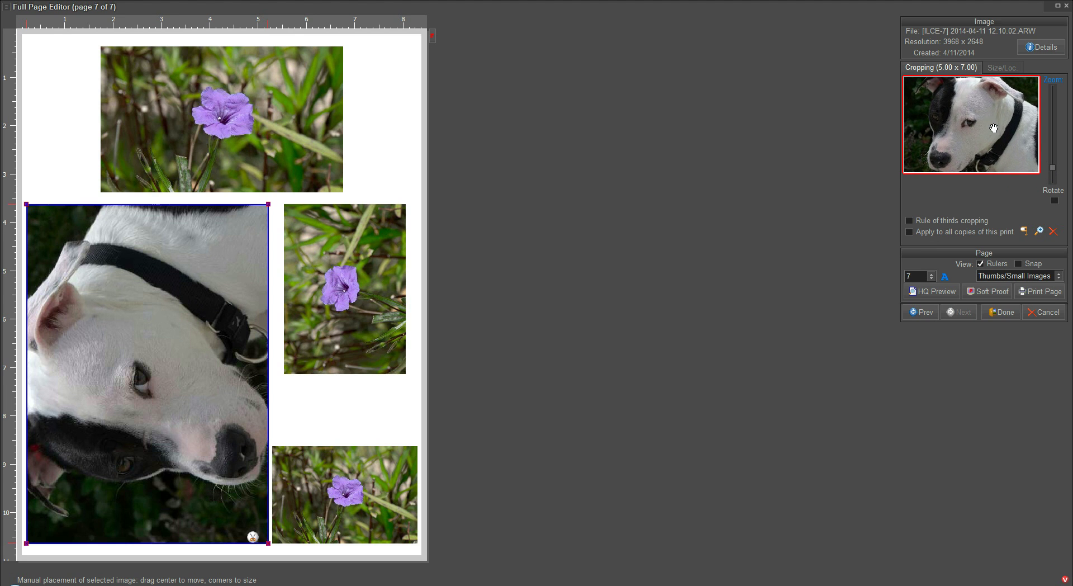
mouse_move(987, 130)
left_mouse_down()
mouse_move(1002, 134)
mouse_move(1001, 125)
left_mouse_up()
left_click_drag(1053, 168, 1056, 183)
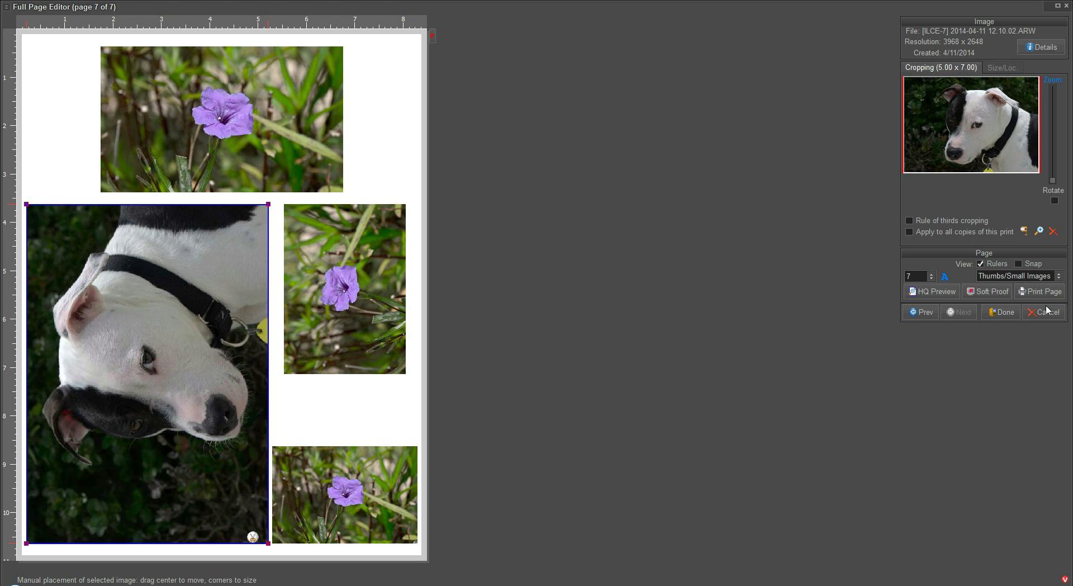
left_click(1047, 315)
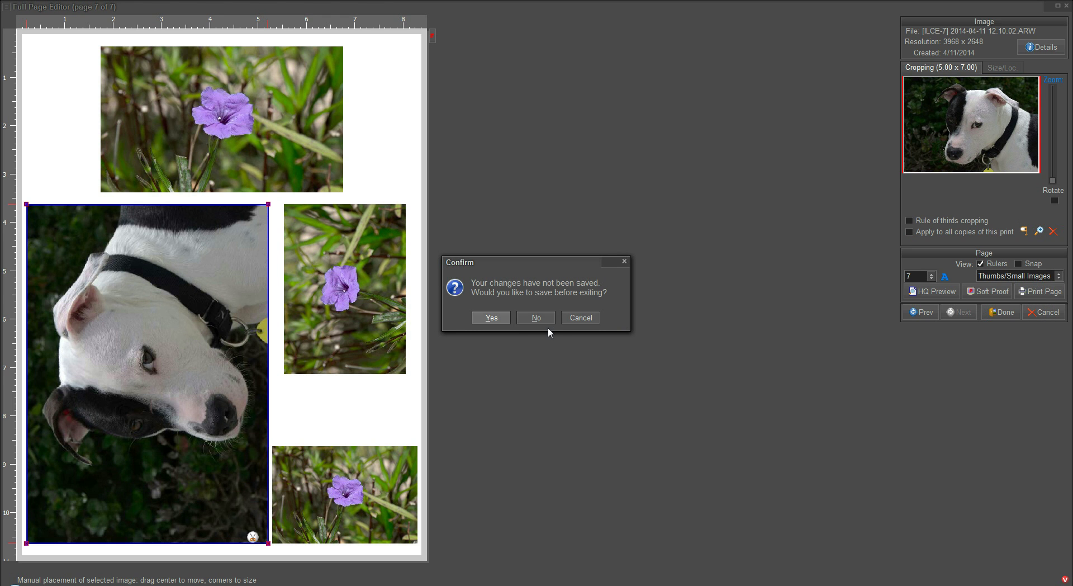
Discard the editor changes, check the dog's 5.00 x 7.00 print size, and bring up its print properties.
left_click(536, 318)
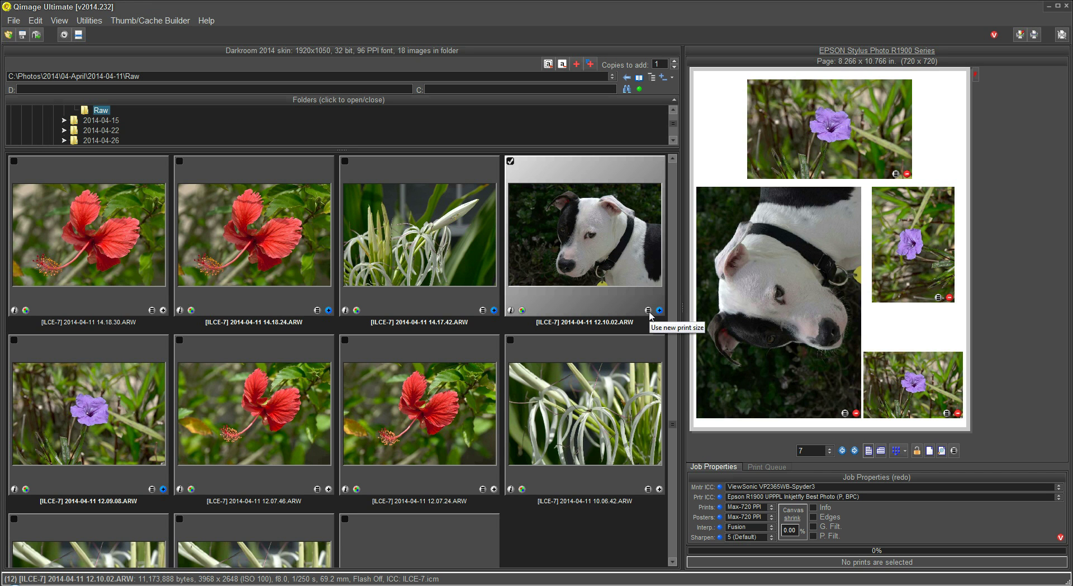
left_click(649, 310)
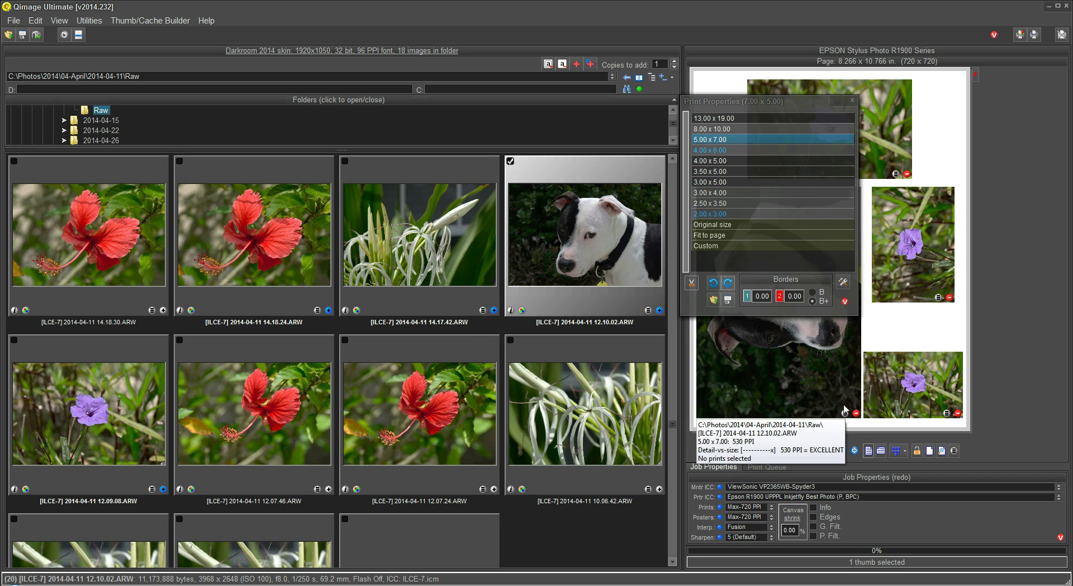
left_click(853, 102)
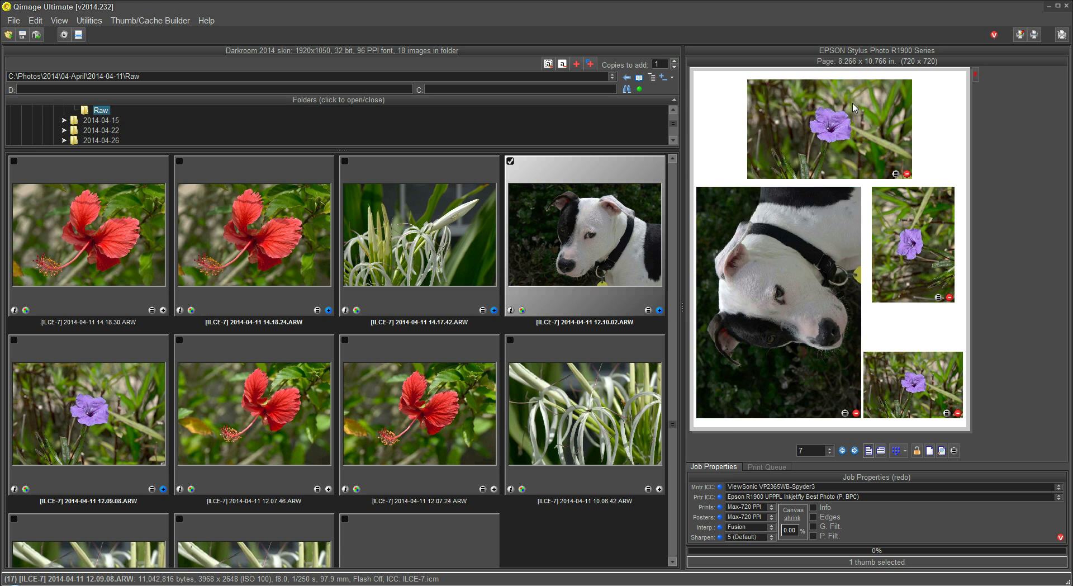
left_click(845, 413)
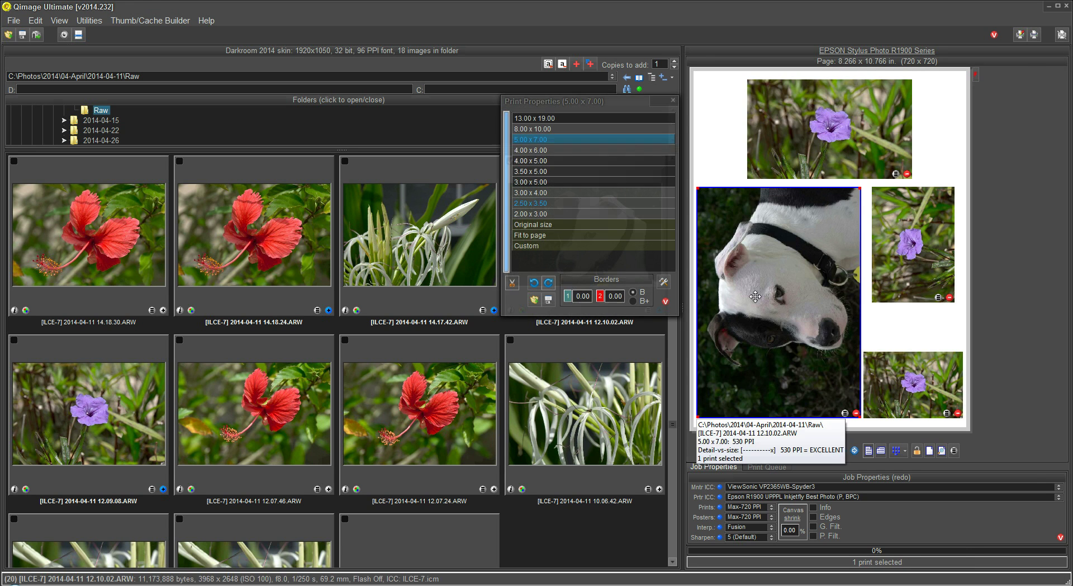